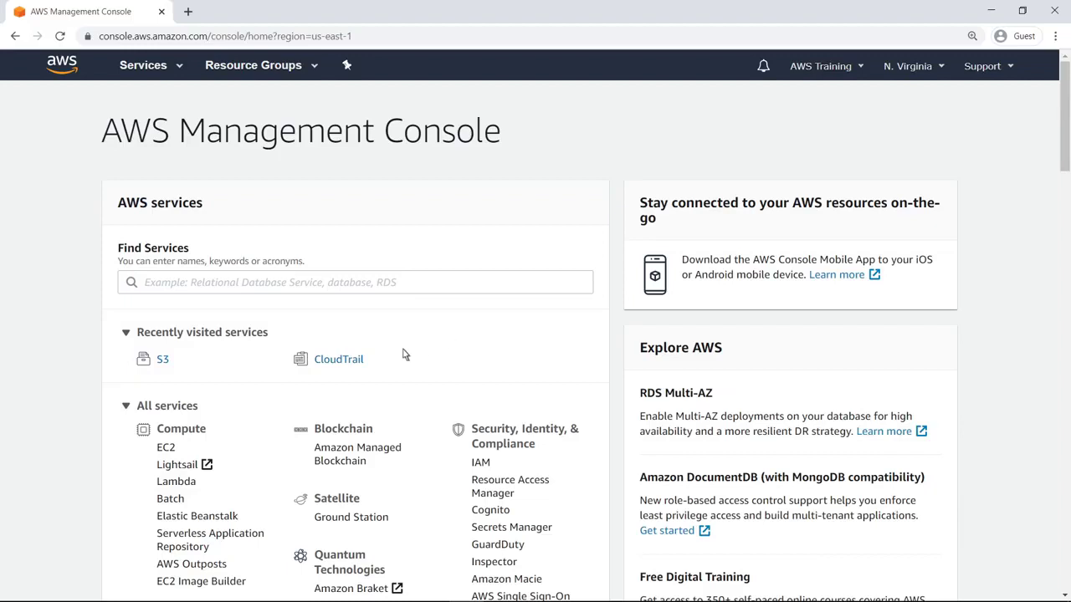
# Step: Start a new CloudTrail trail using the full creation workflow and name it SampleTrail
pyautogui.click(361, 366)
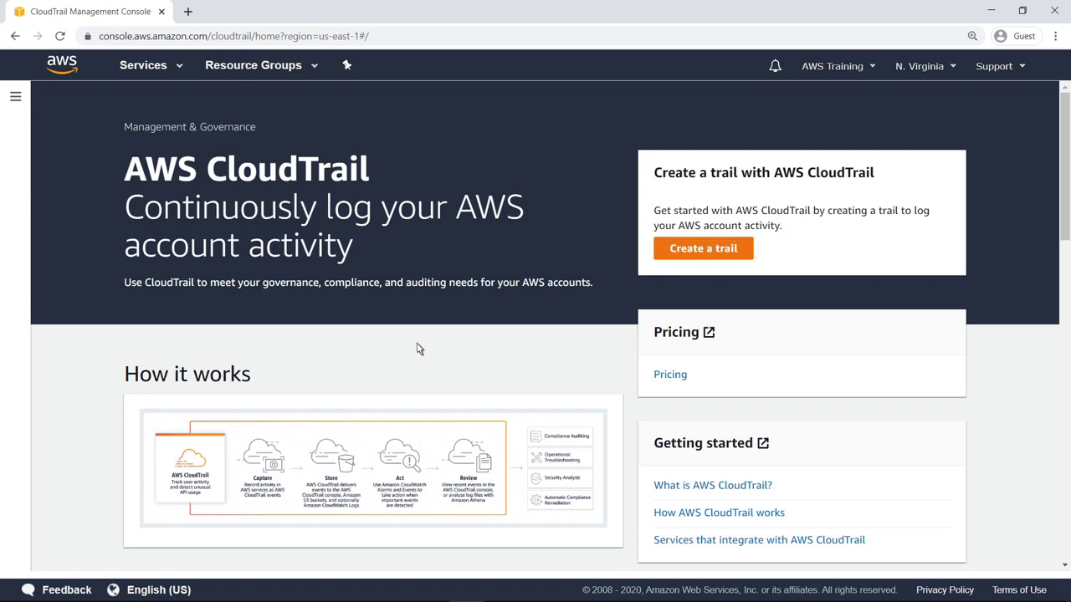
pyautogui.click(669, 251)
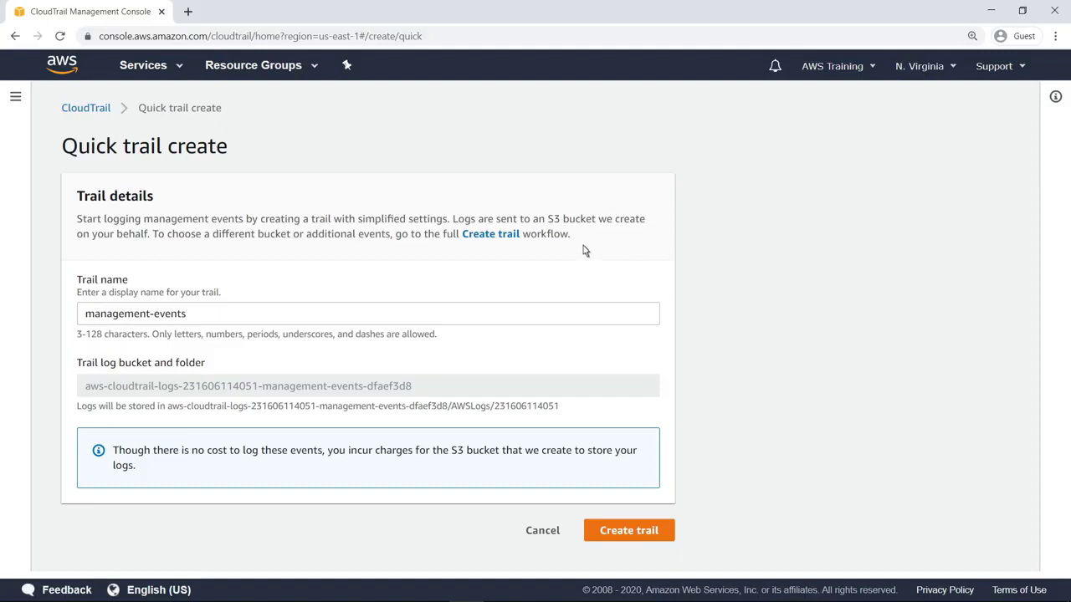
pyautogui.click(490, 234)
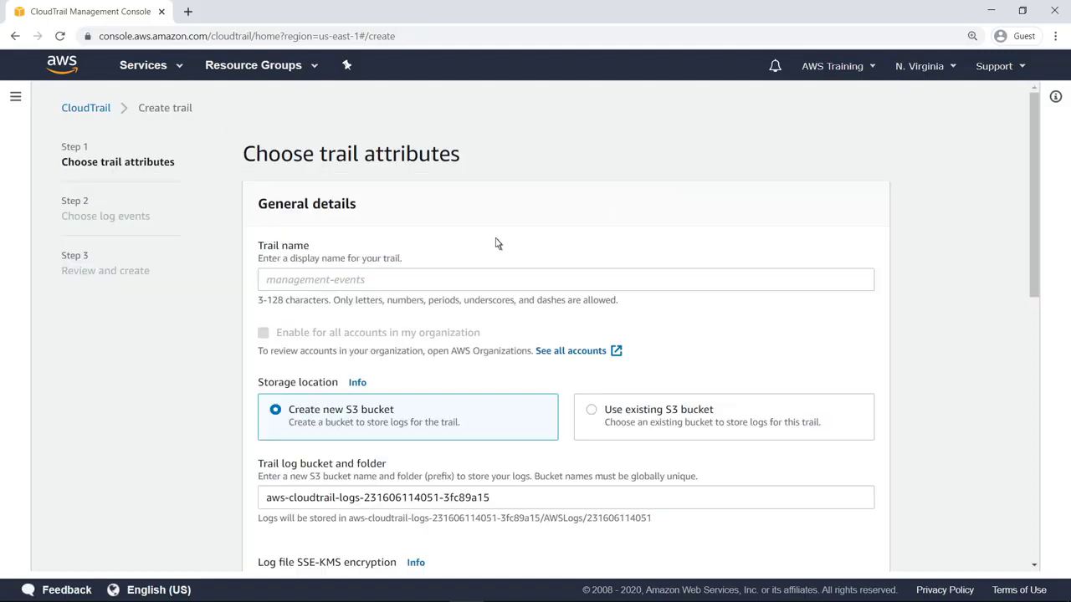
pyautogui.click(270, 285)
pyautogui.write('SampleTrail')
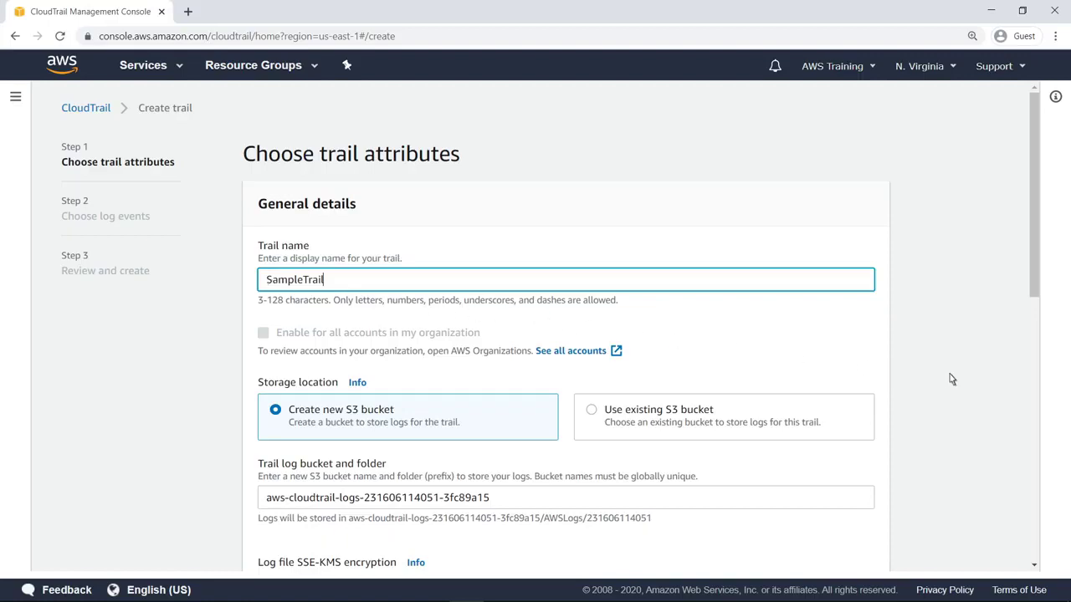
# Step: Set the alias of the new AWS KMS key for log file encryption to MyKMSKey
pyautogui.scroll(-5, 1038, 392)
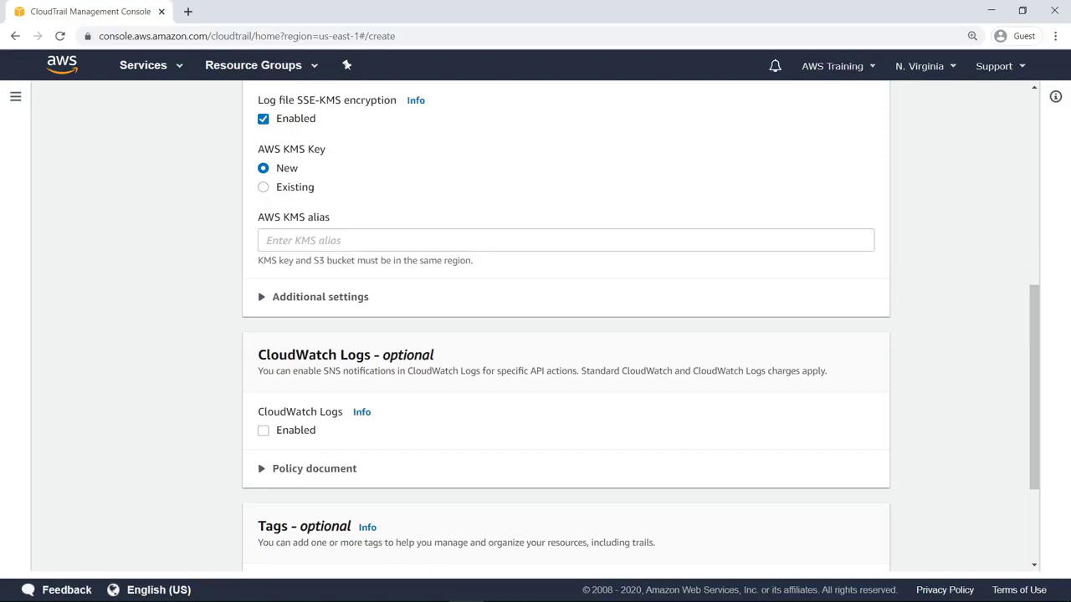
pyautogui.click(269, 249)
pyautogui.write('MyKMSKey')
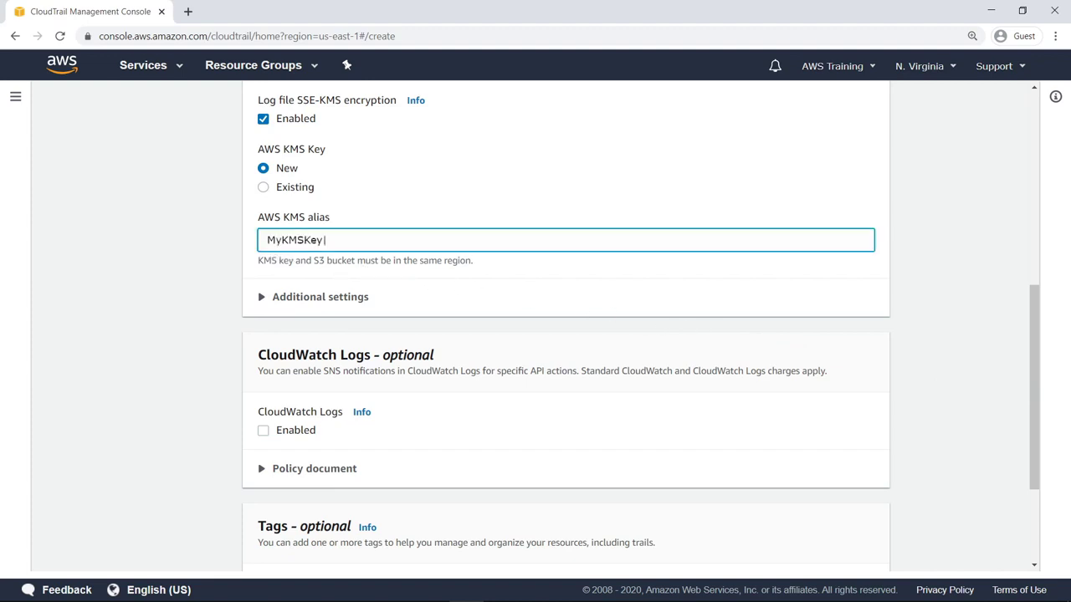
# Step: Enable CloudWatch Logs for the trail with a new IAM role named CloudTrailRoleForCloudWatchLogs_SampleTrail
pyautogui.click(264, 432)
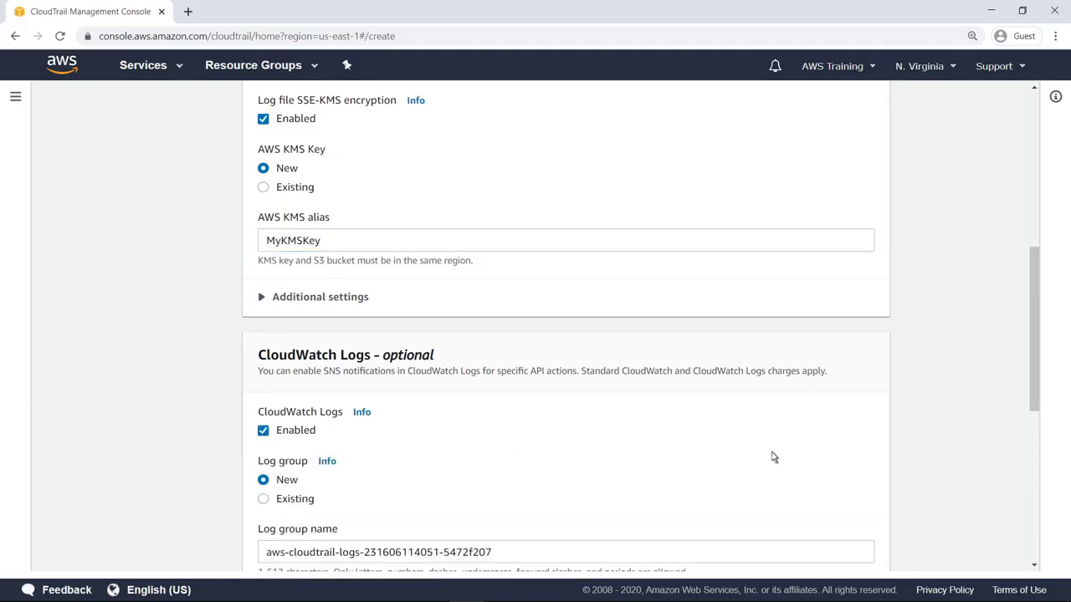
pyautogui.scroll(-5, 1032, 461)
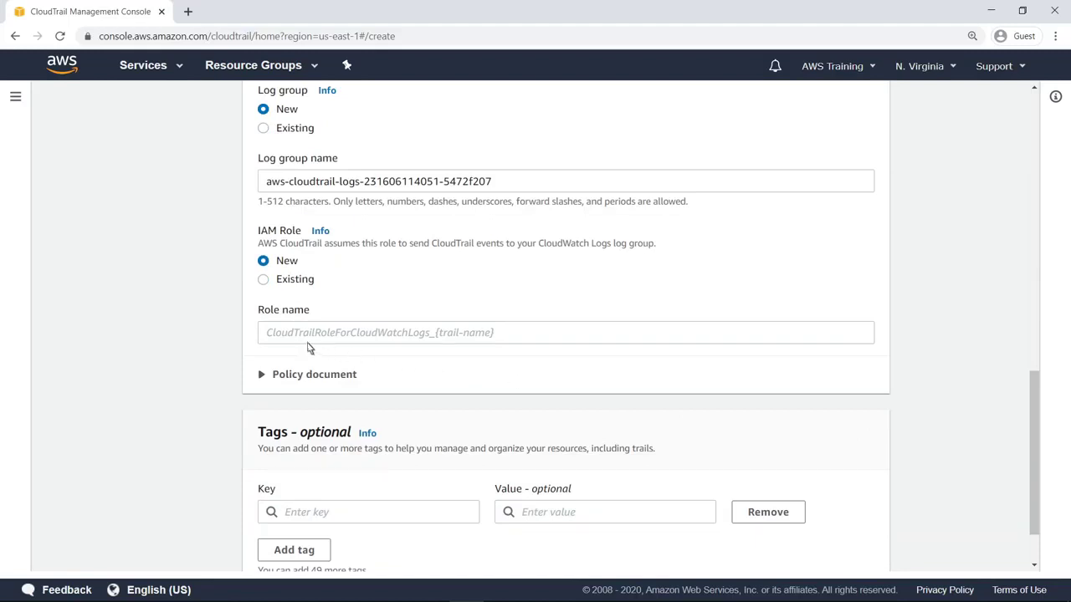
pyautogui.click(271, 335)
pyautogui.write('CloudTrailRoleForCloudWatchLogs_SampleTrail')
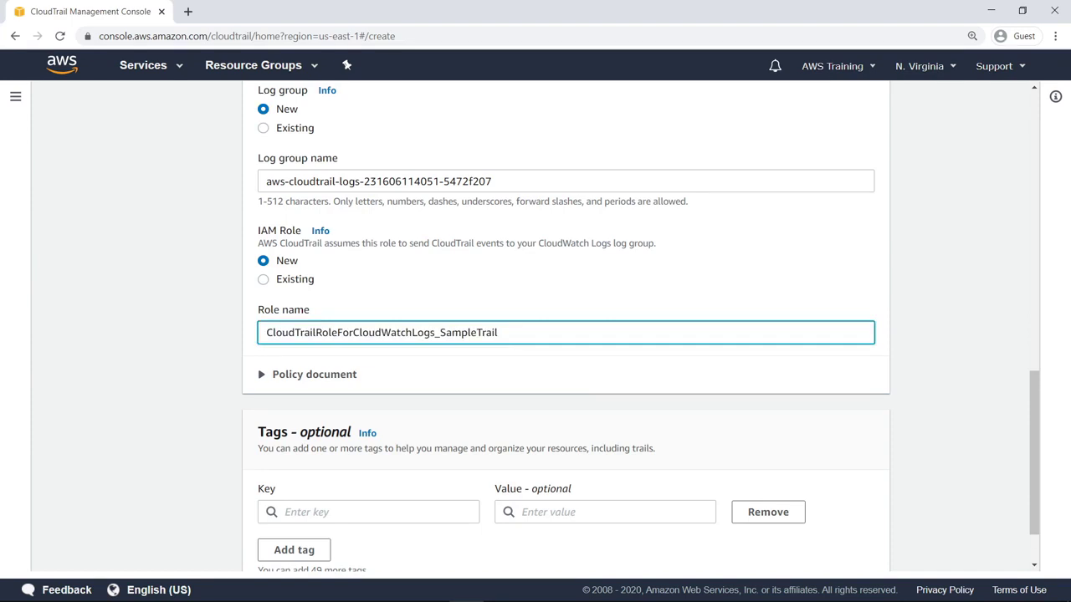
# Step: Inspect the IAM role's policy document and proceed to choosing the log events
pyautogui.click(263, 375)
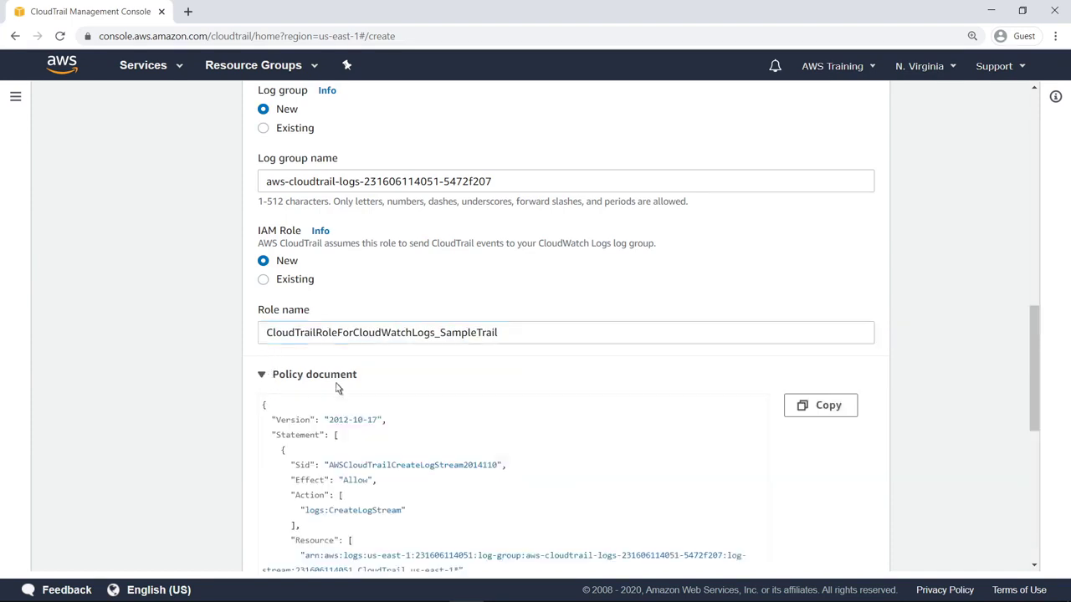
pyautogui.scroll(-3, 1038, 464)
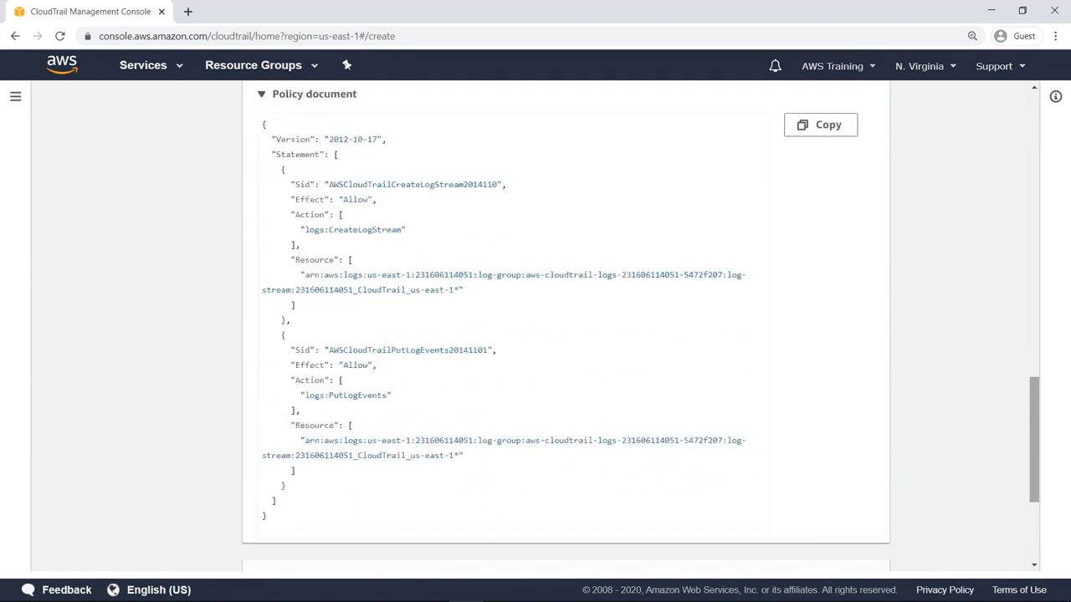
pyautogui.scroll(-3, 1013, 477)
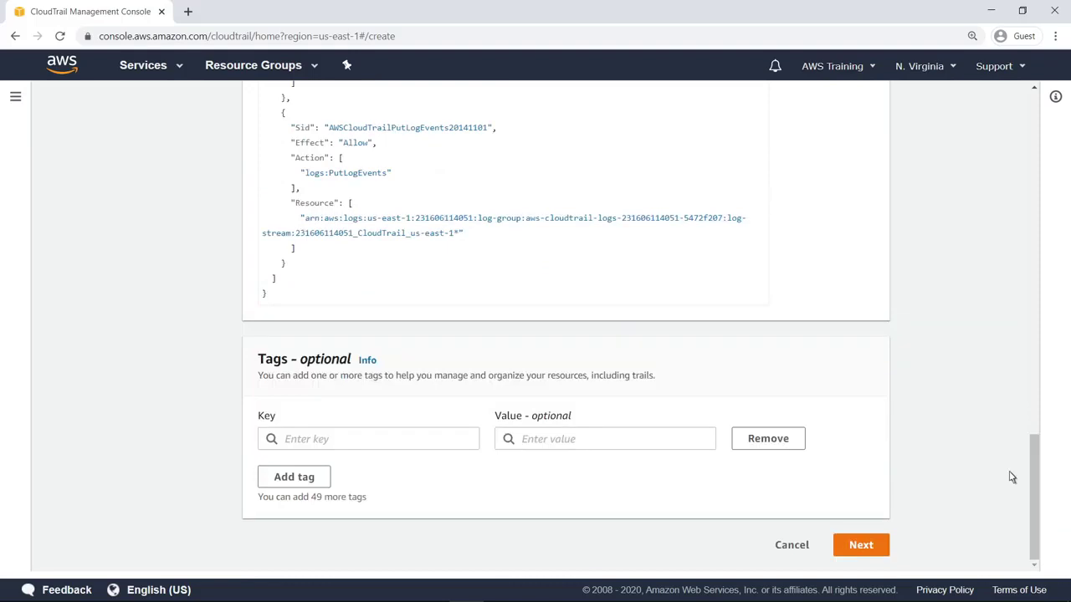
pyautogui.click(862, 546)
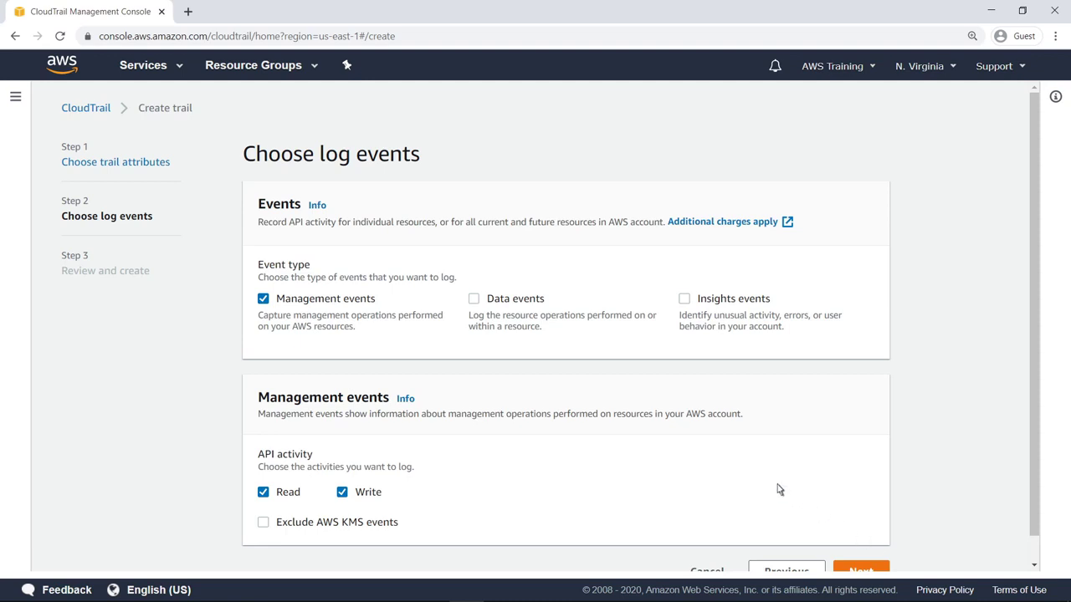
# Step: Add data events and Insights events to the logged event types and check the available data event sources, keeping S3
pyautogui.click(475, 301)
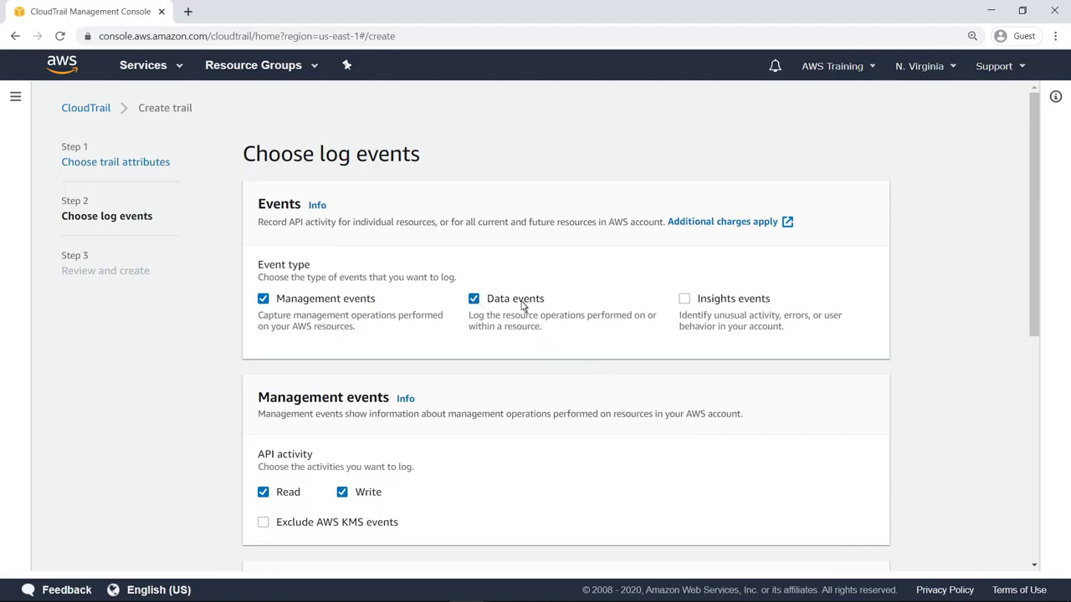
pyautogui.click(685, 302)
pyautogui.scroll(-2, 1009, 375)
pyautogui.scroll(-4, 641, 326)
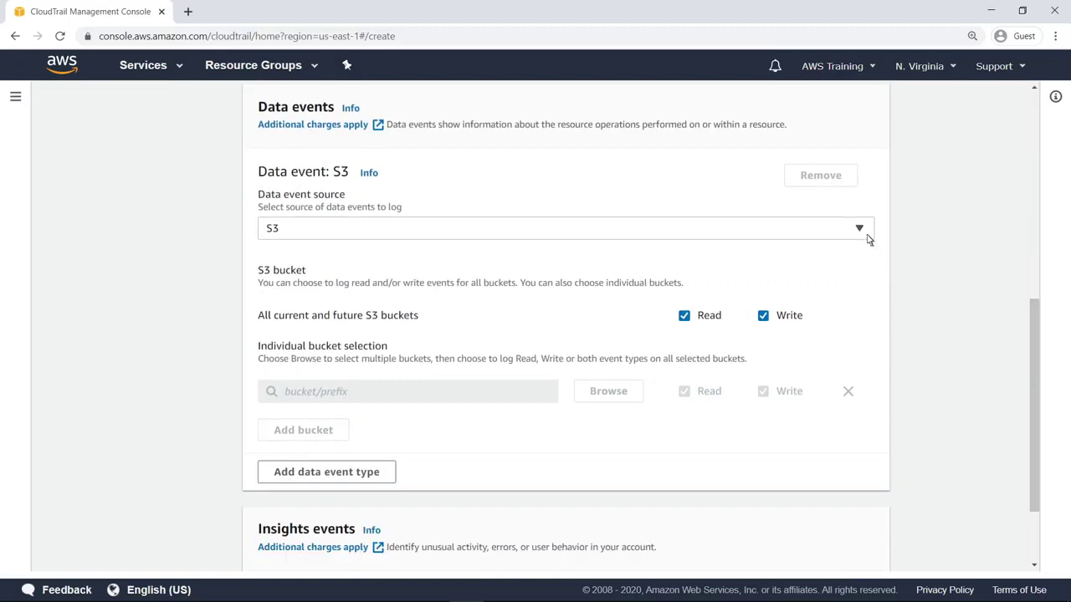
pyautogui.click(863, 235)
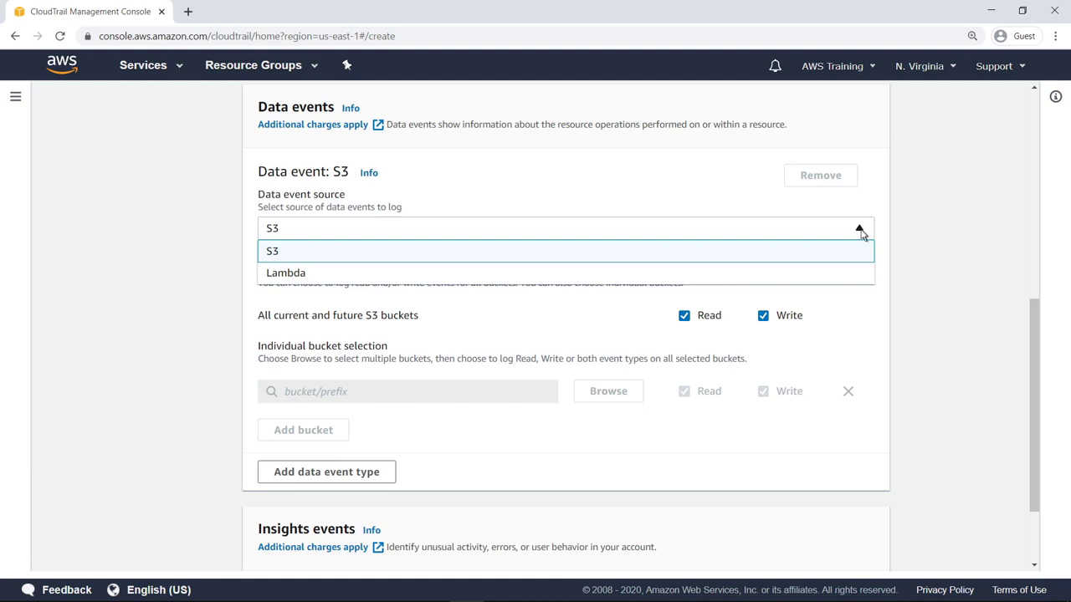
pyautogui.click(862, 233)
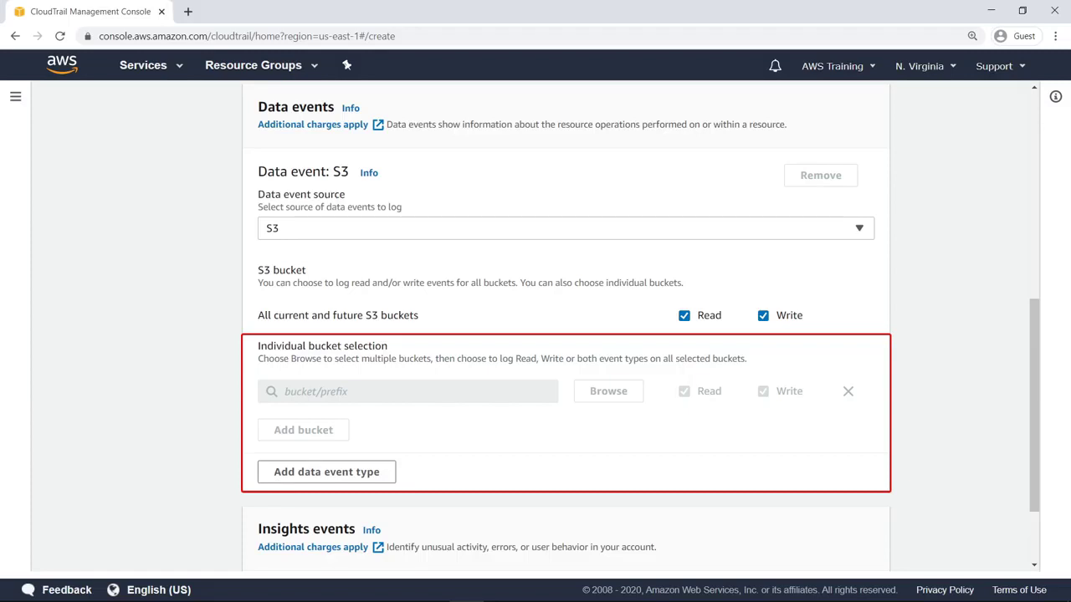
# Step: Review the trail's configured attributes and log events, and create the trail
pyautogui.click(1035, 551)
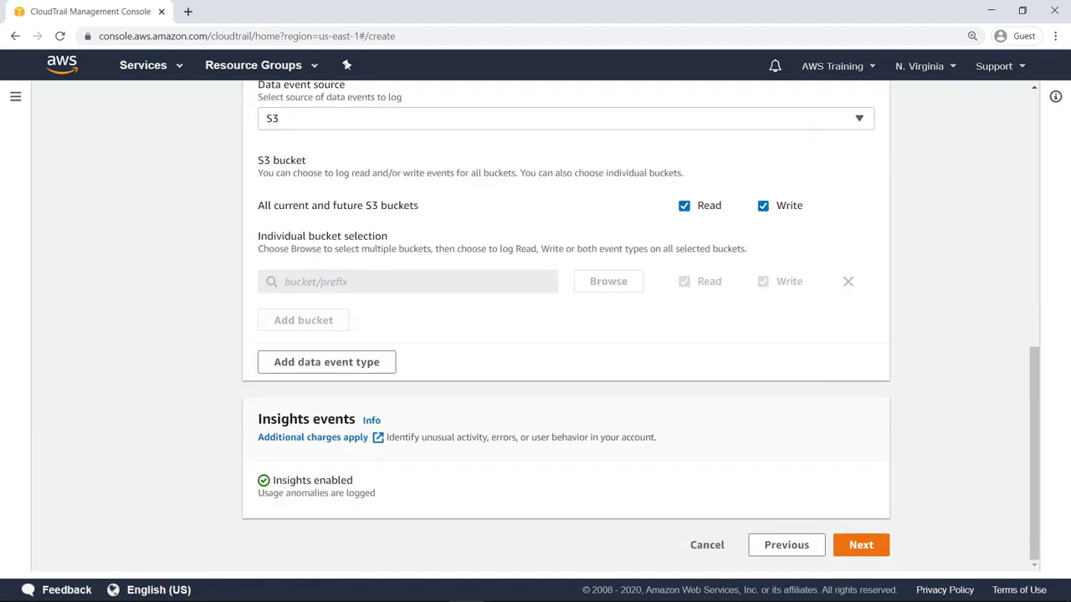
pyautogui.click(861, 546)
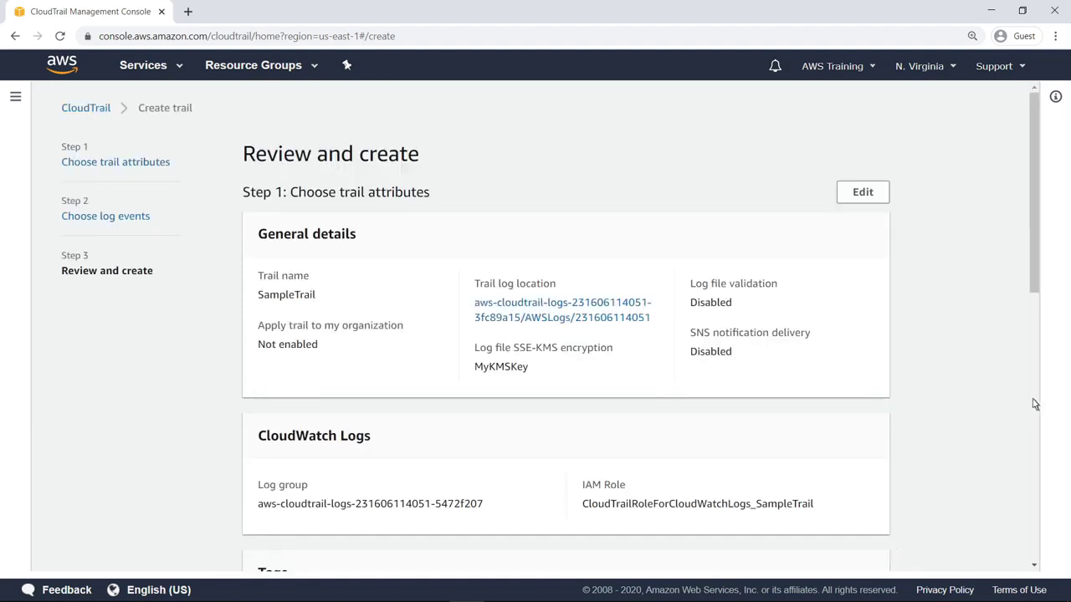
pyautogui.scroll(-8, 1034, 404)
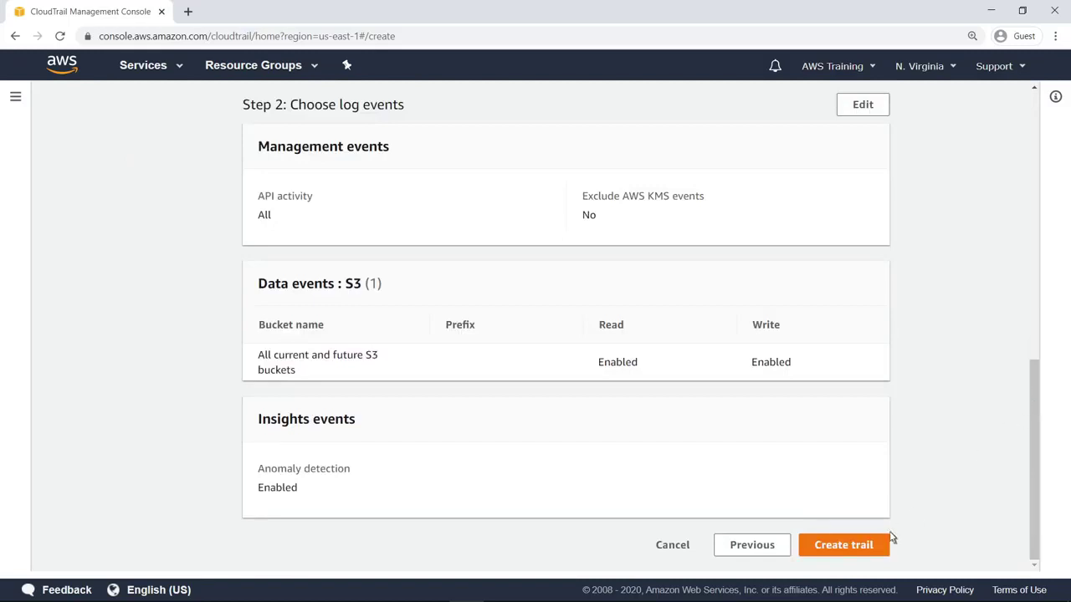
pyautogui.click(881, 547)
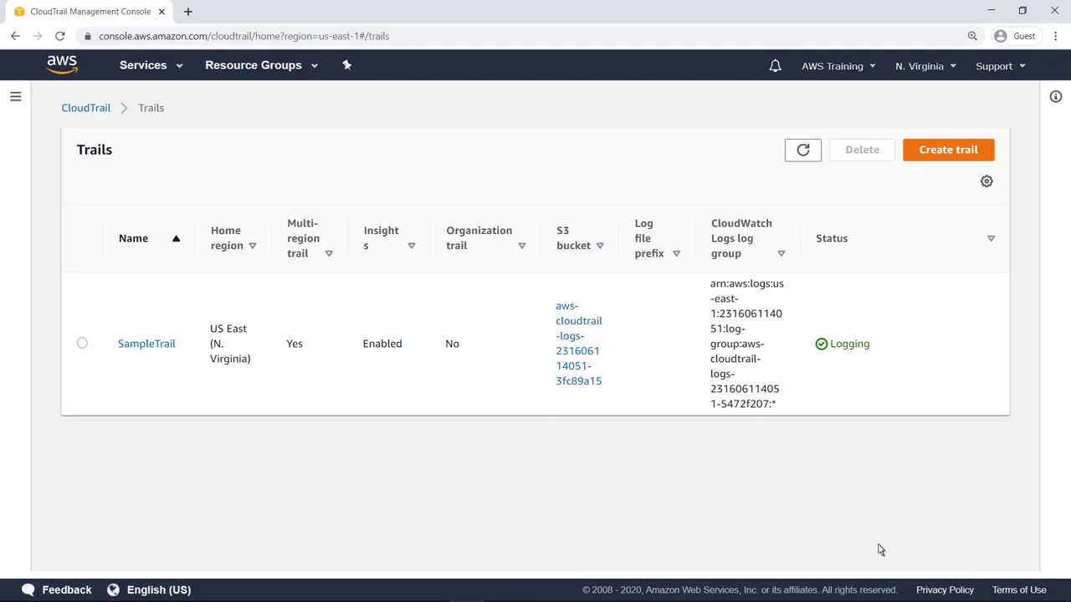
# Step: Open the most recent ConsoleLogin event from the event history and examine its full event record
pyautogui.click(16, 98)
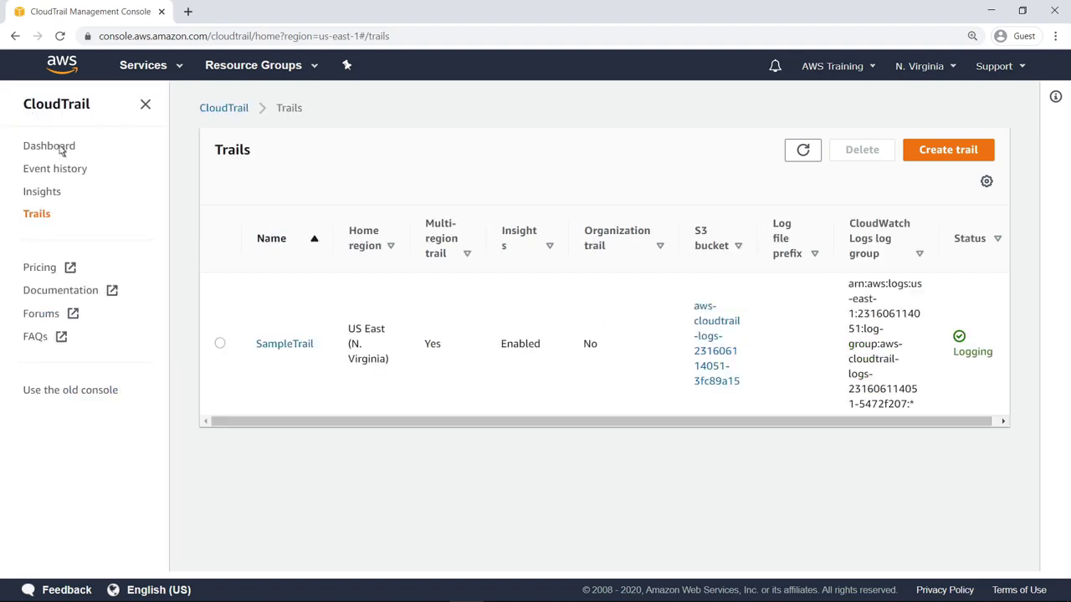
pyautogui.click(82, 172)
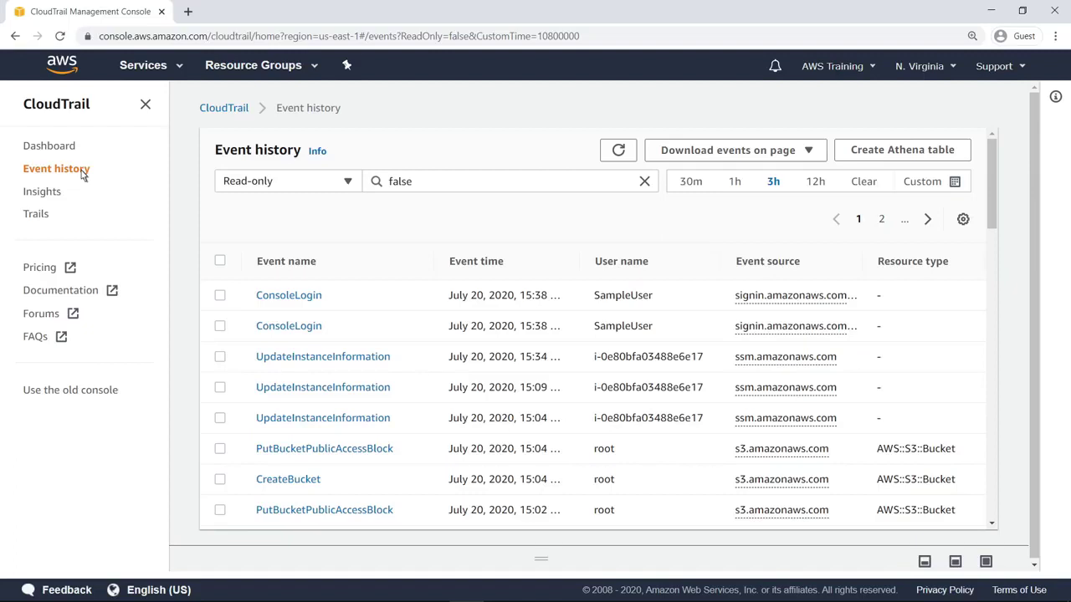
pyautogui.click(316, 300)
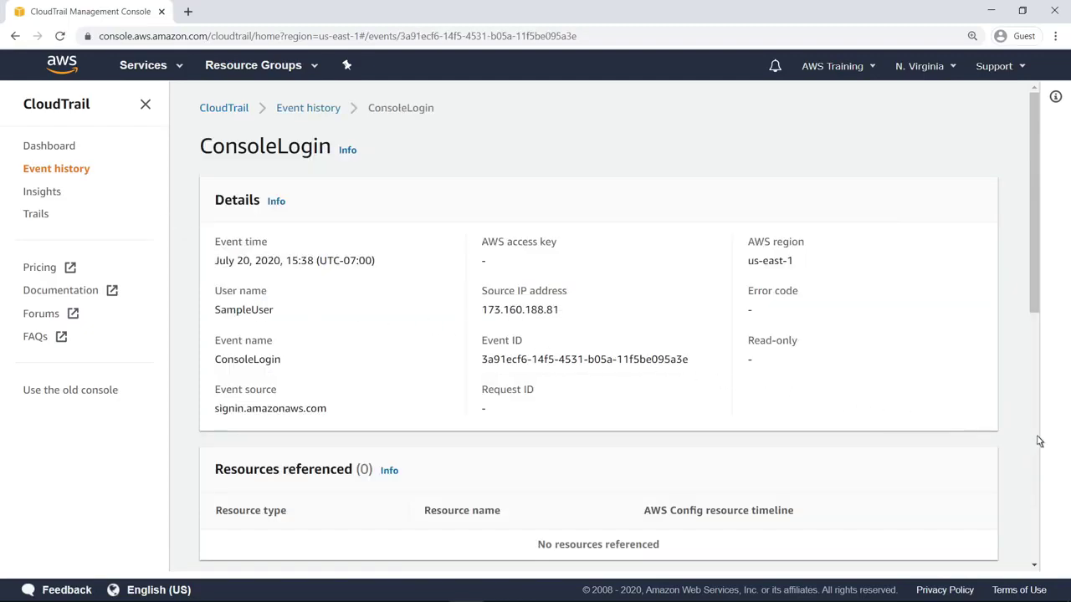
pyautogui.scroll(-10, 1039, 440)
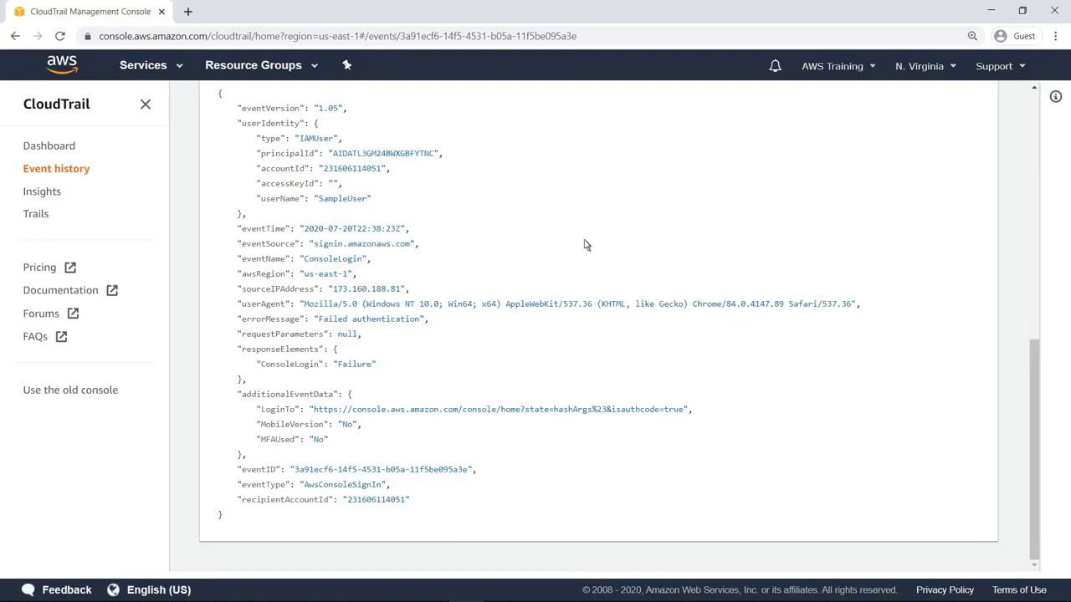
# Step: Switch to CloudWatch Logs Insights and select the CloudTrail log group for querying
pyautogui.click(183, 71)
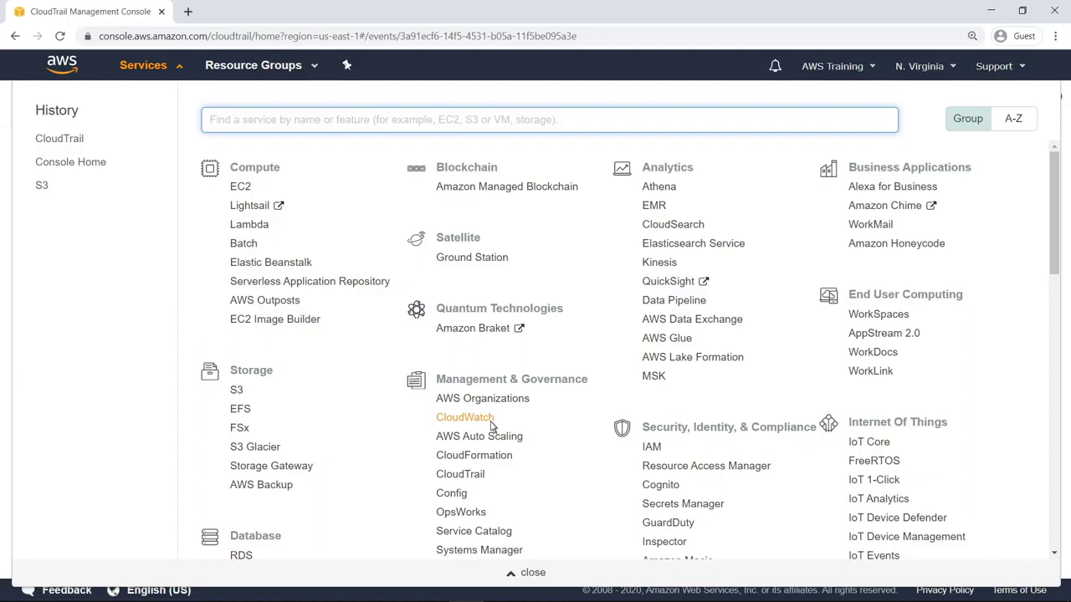
pyautogui.click(465, 417)
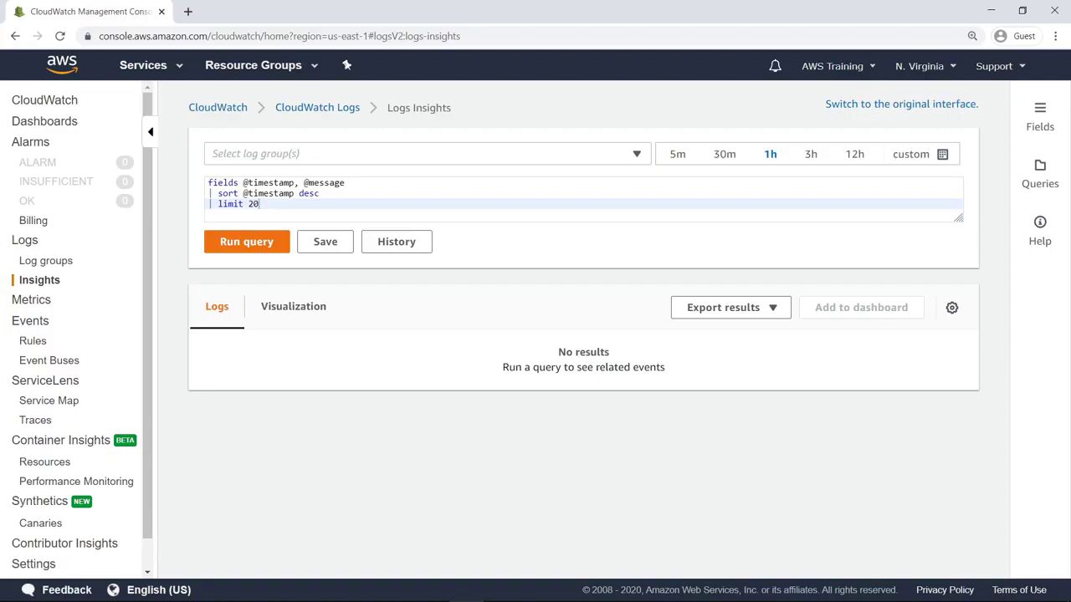
pyautogui.click(637, 157)
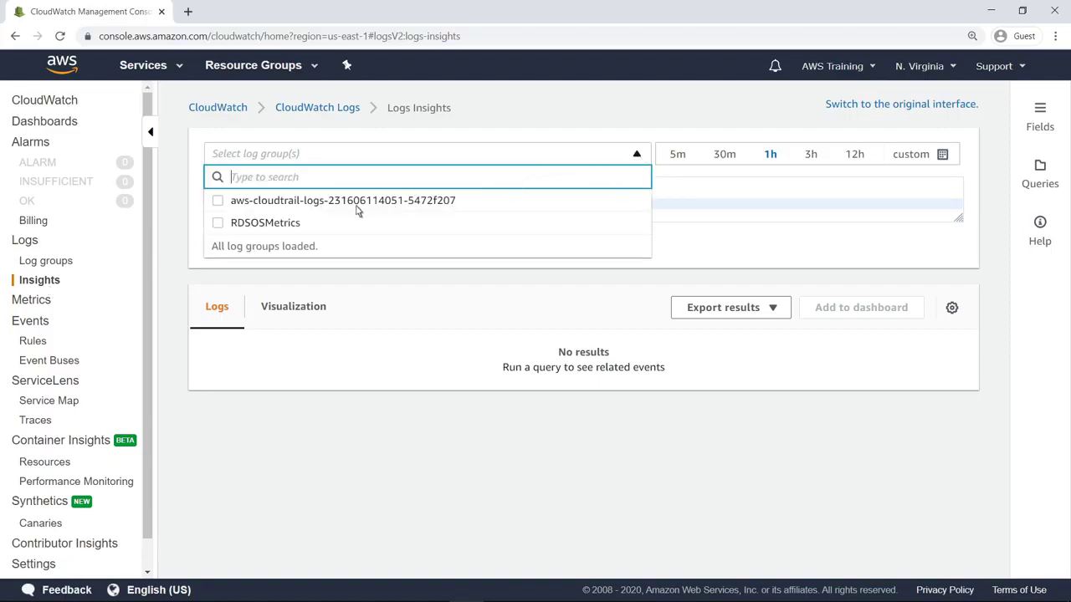
pyautogui.click(329, 209)
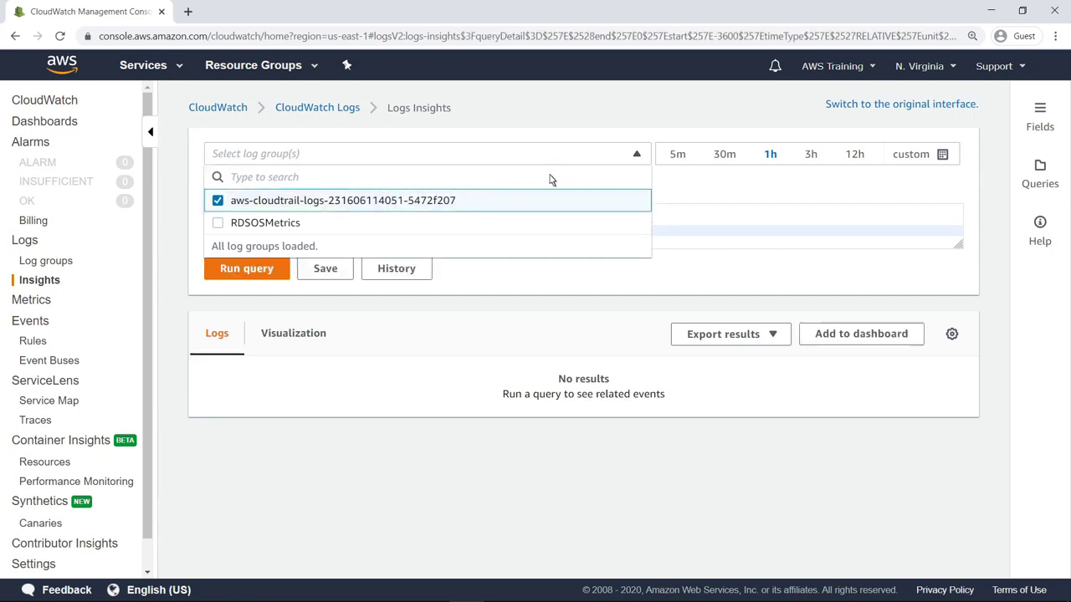
pyautogui.click(638, 159)
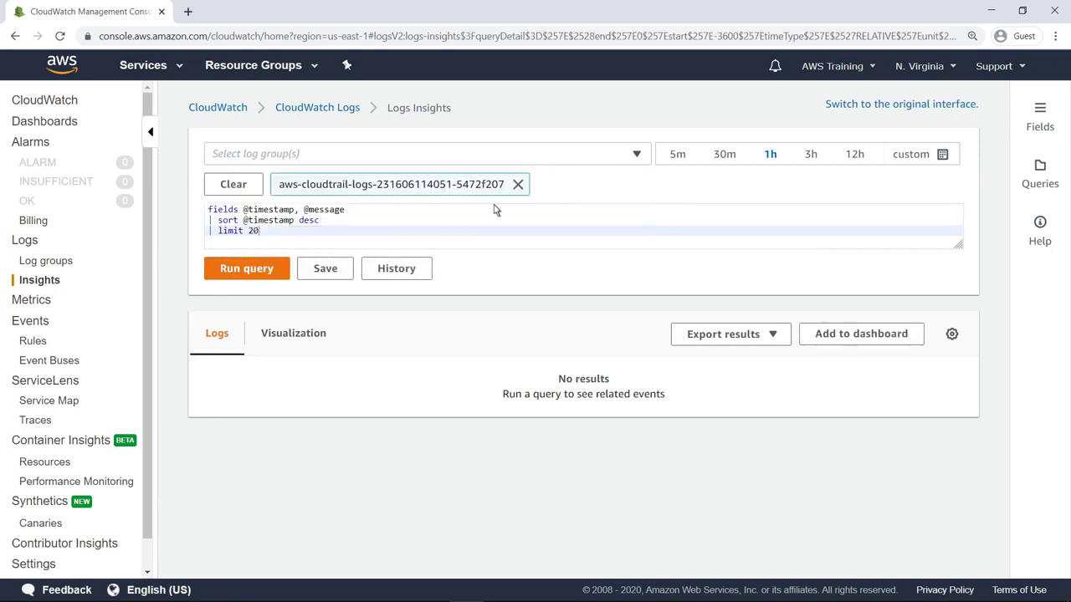
# Step: Run the default query on the CloudTrail log group and look through the returned log records
pyautogui.click(278, 273)
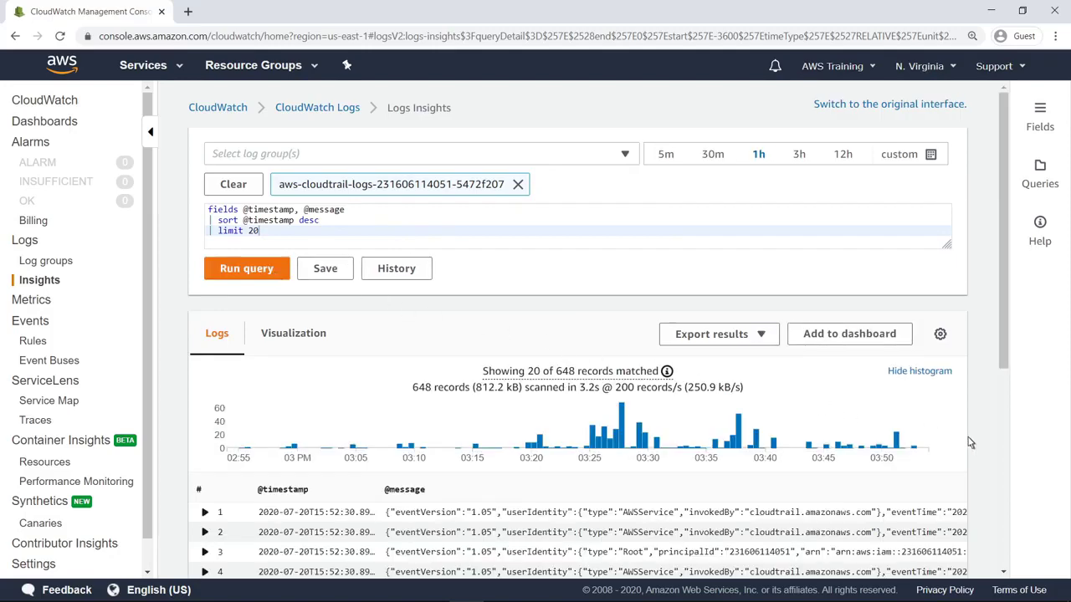
pyautogui.scroll(-3, 1007, 452)
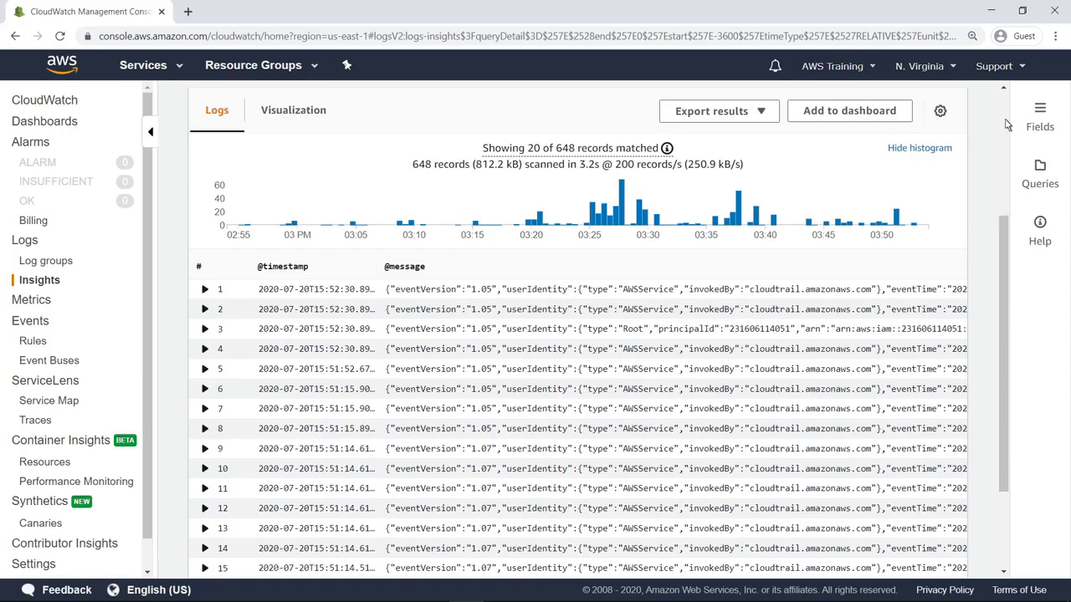
pyautogui.scroll(3, 1008, 123)
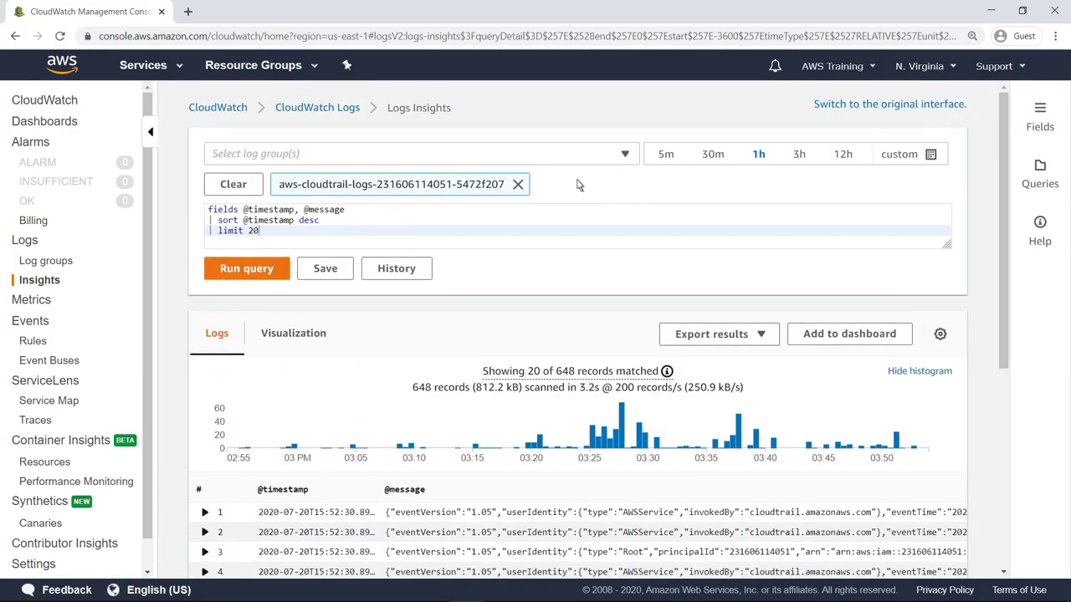
# Step: Replace the query with one counting failed ConsoleLogin events by source IP, error message, region, IAM ARN and MFA use, and run it
pyautogui.hotkey('ctrl', 'a')
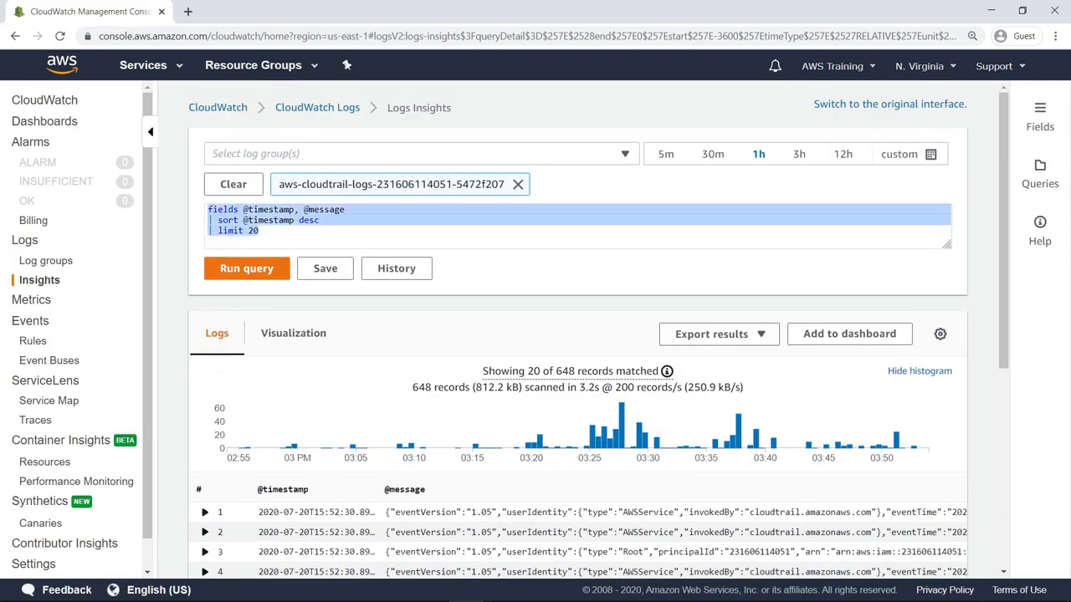
pyautogui.press('BackSpace')
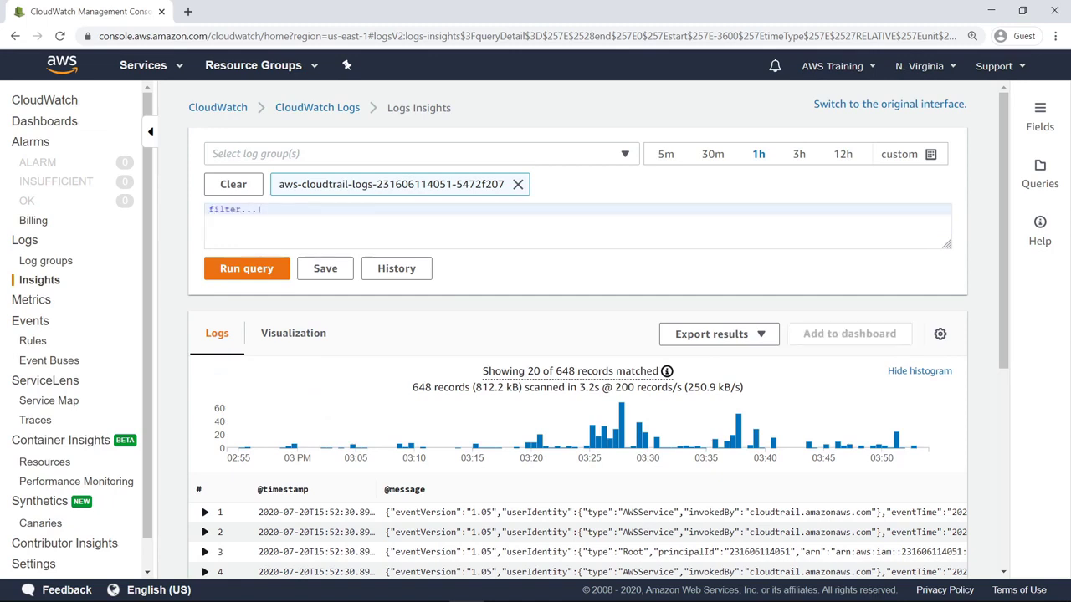
pyautogui.hotkey('ctrl', 'v')
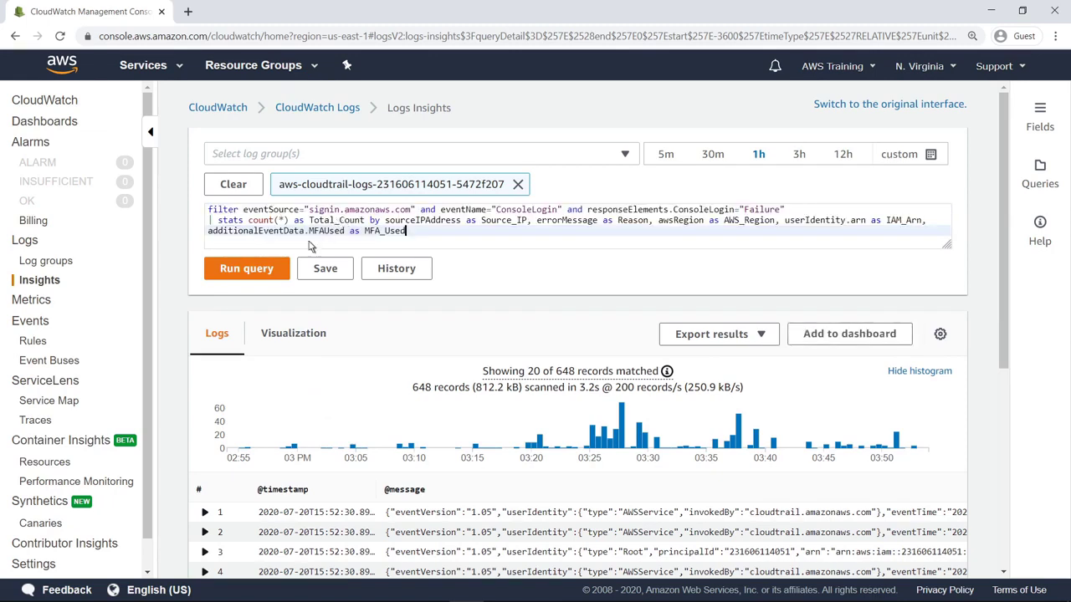
pyautogui.click(269, 278)
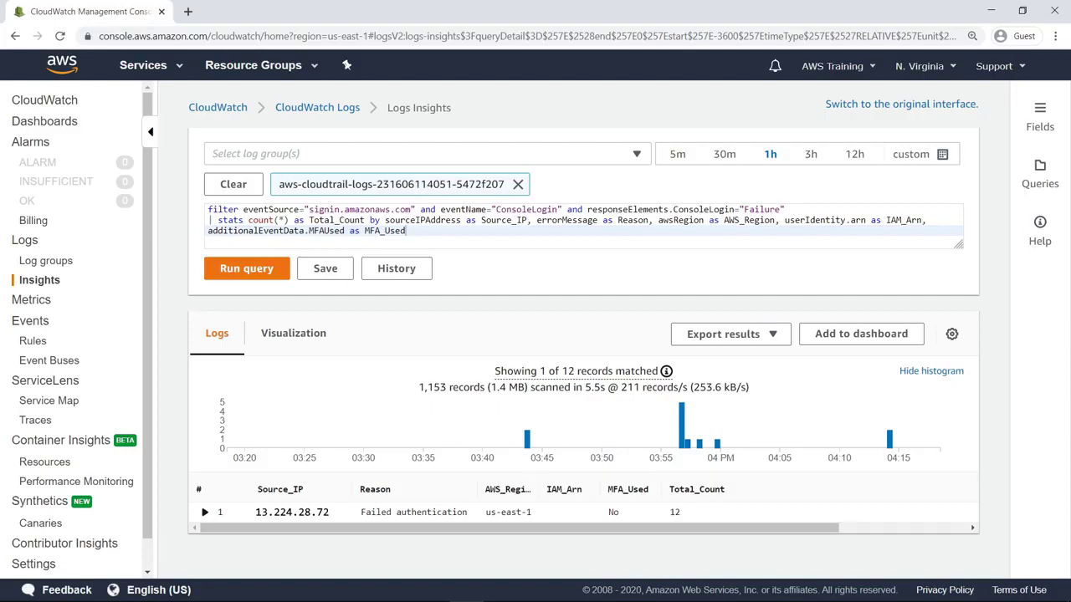
# Step: Expand the failed-login result record and examine its field values
pyautogui.click(206, 514)
pyautogui.scroll(-1, 1007, 548)
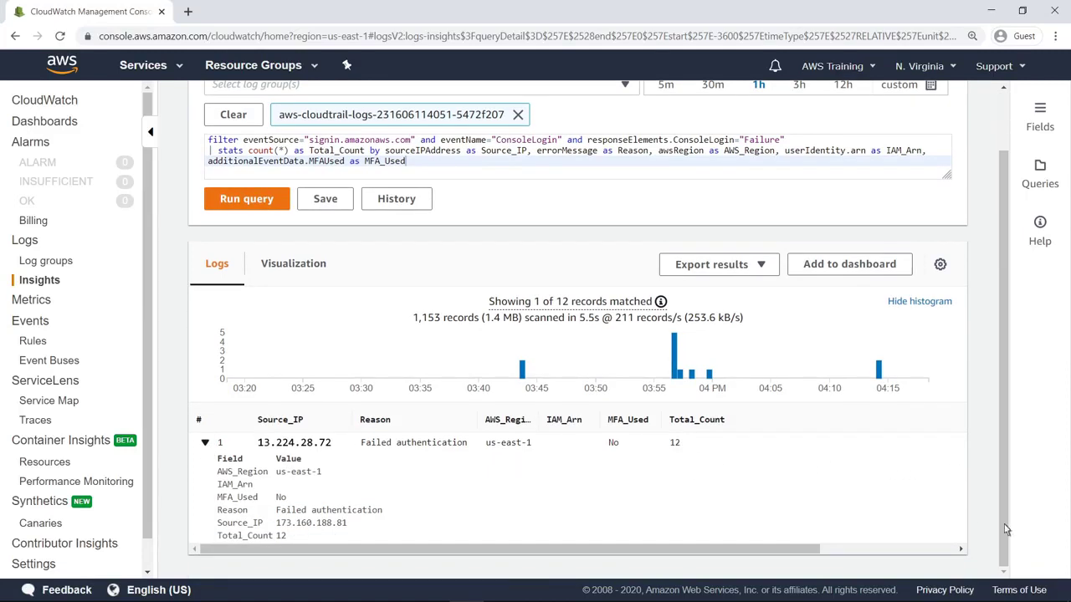
pyautogui.scroll(1, 1005, 134)
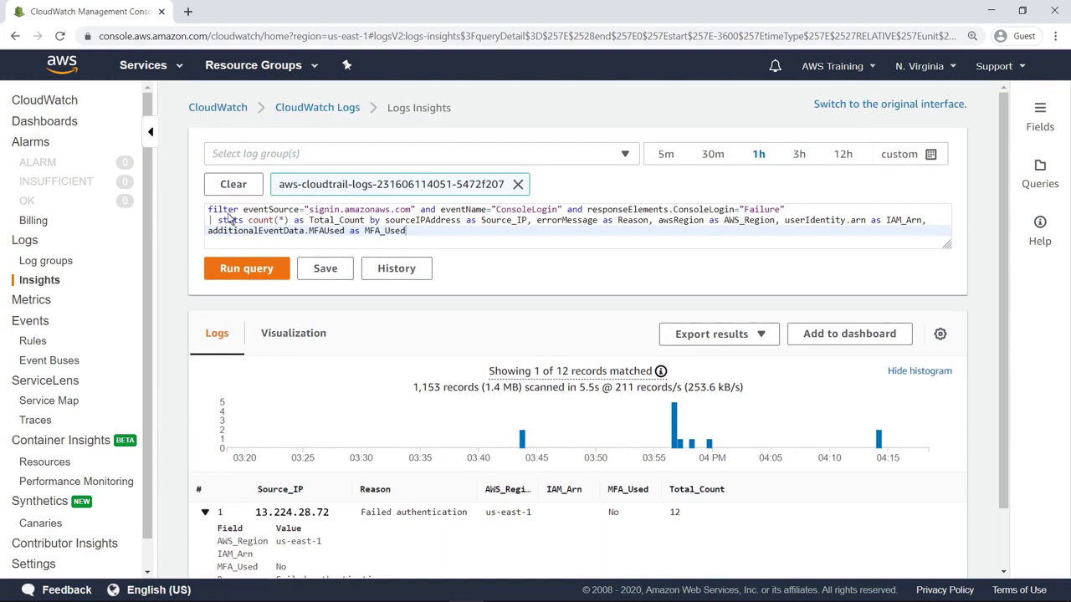
# Step: Replace the query with one listing CreateKey events where keyMaterial!="AWS_*", showing key material, usage, region, ARN and key ID, and run it
pyautogui.hotkey('ctrl', 'a')
pyautogui.write('fields')
pyautogui.write('eventName, requestParameters.origin as keyMaterial, responseElements.keyMetadata.keyUsage as keyUsage, awsRegion as region, userIdentity.arn as arn, responseElements.keyMetadata.keyId as keyID | filter eventName="CreateKey" and keyMaterial!="AWS_*"')
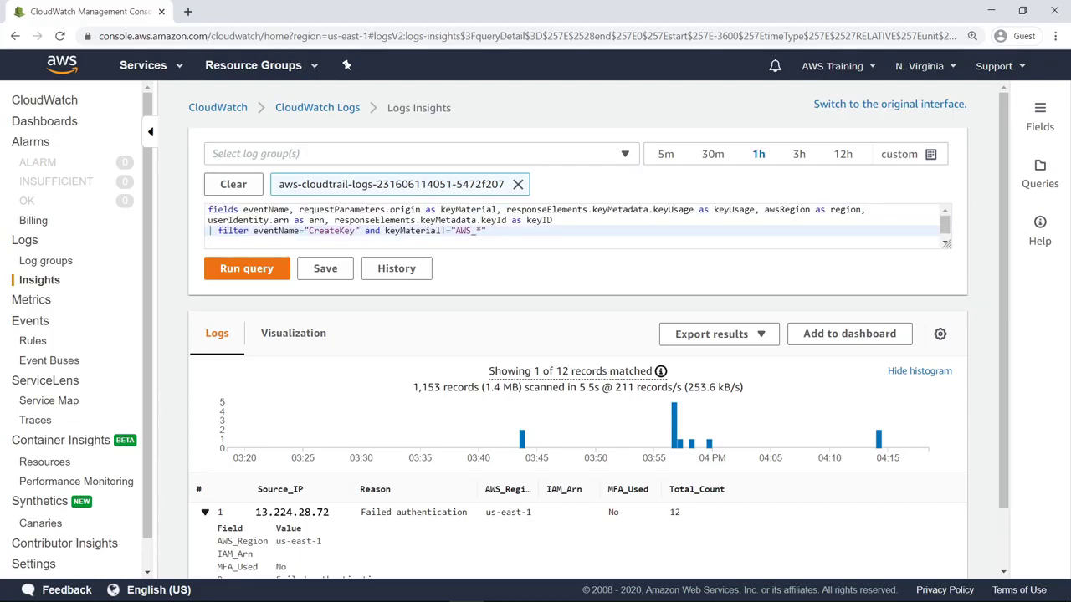
pyautogui.click(251, 270)
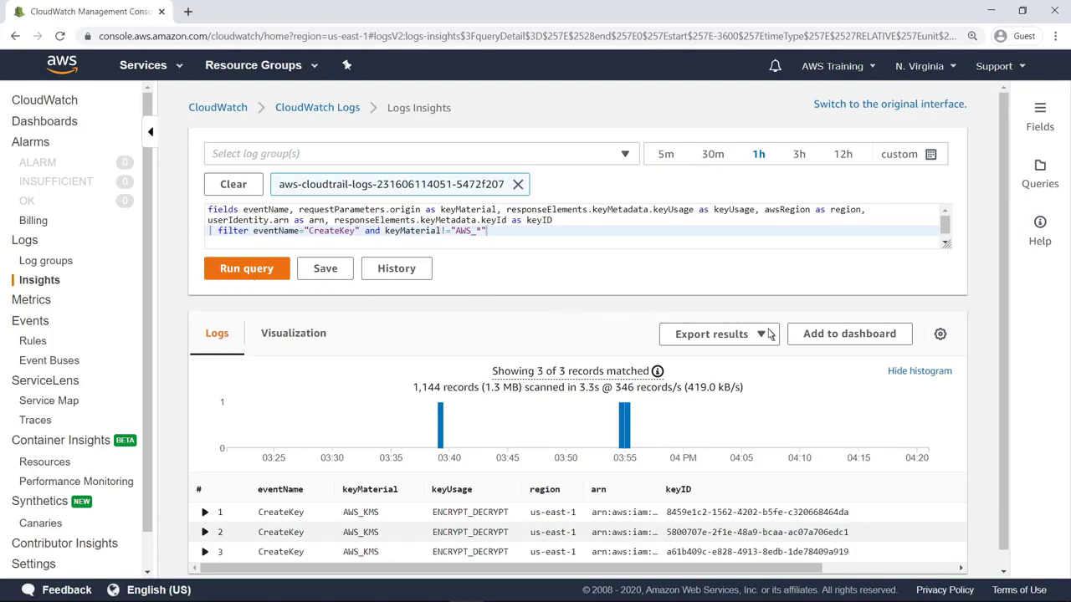
# Step: Add the query results to SampleDashboard as a Line widget titled "KMS Key Creation"
pyautogui.click(849, 334)
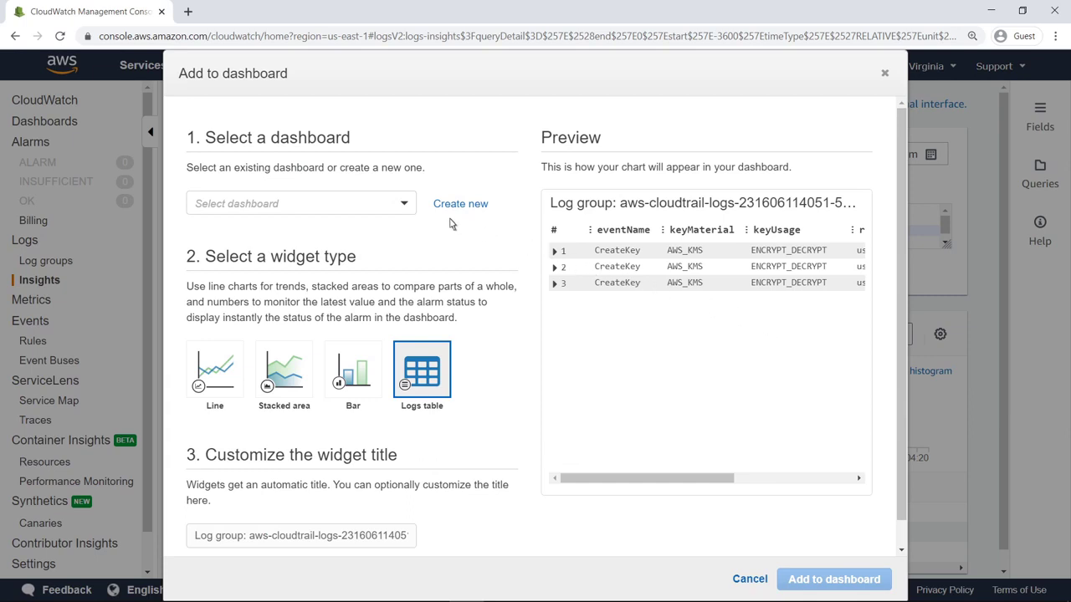
pyautogui.click(406, 209)
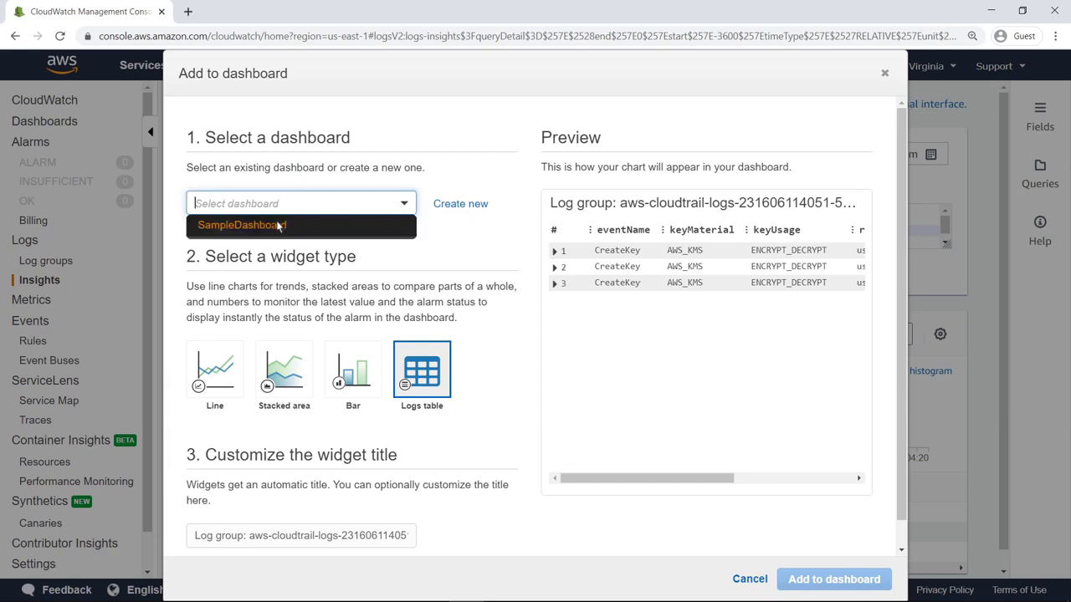
pyautogui.click(251, 226)
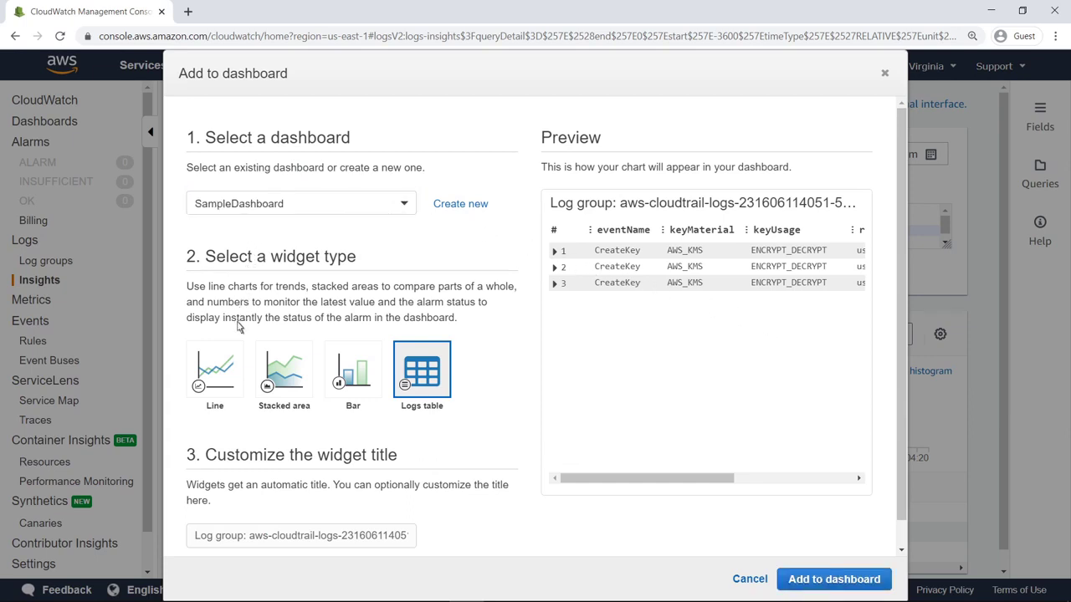
pyautogui.click(234, 357)
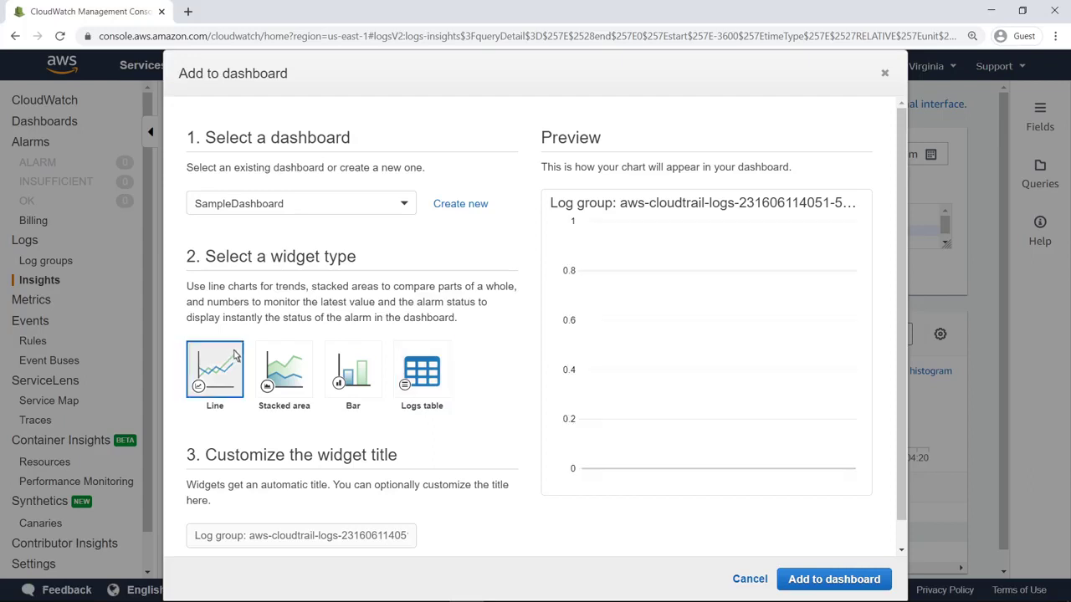
pyautogui.click(199, 544)
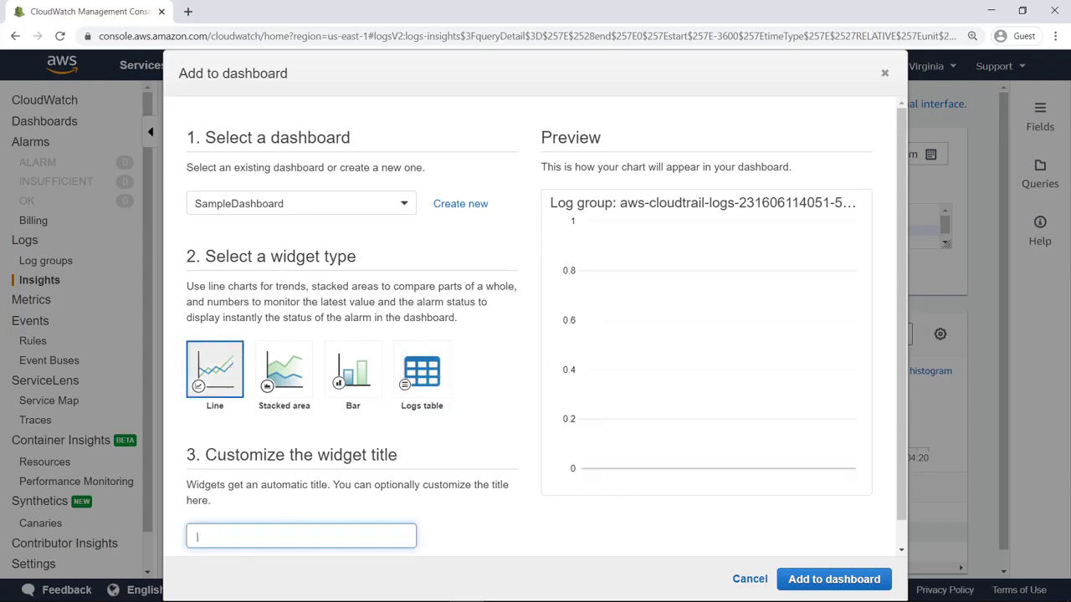
pyautogui.write('KMS Key Creation')
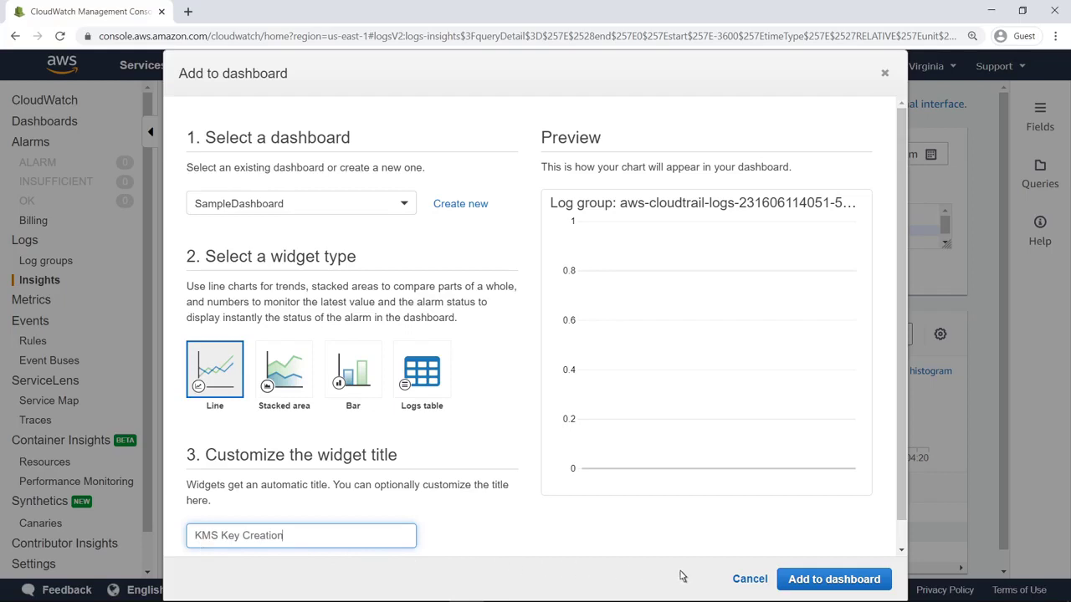
pyautogui.click(791, 579)
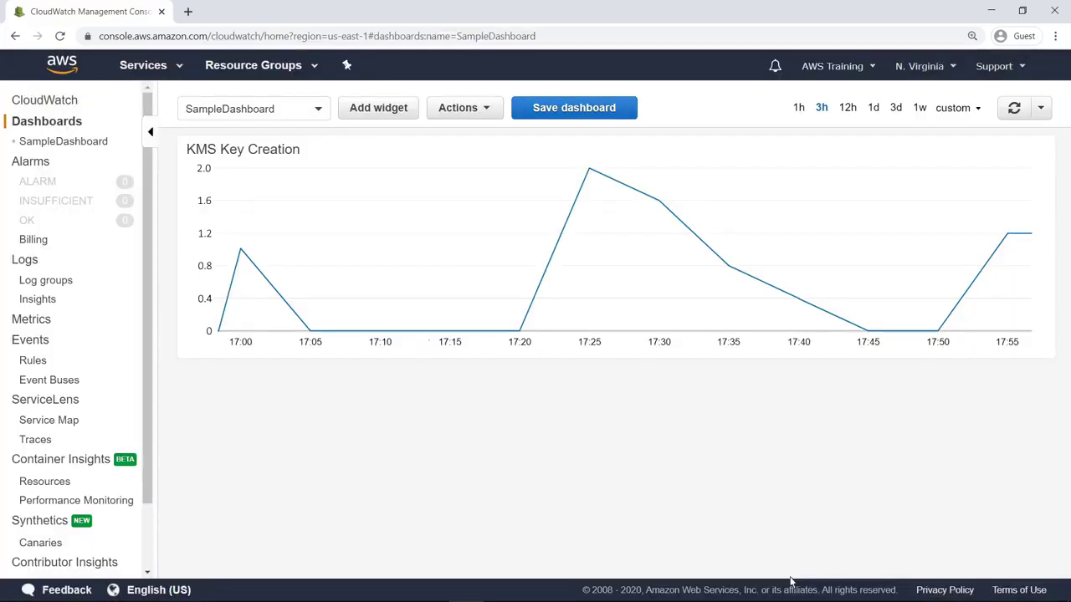
# Step: Start a new Contributor Insights rule in syntax form and name it Top_API_Calls
pyautogui.click(110, 565)
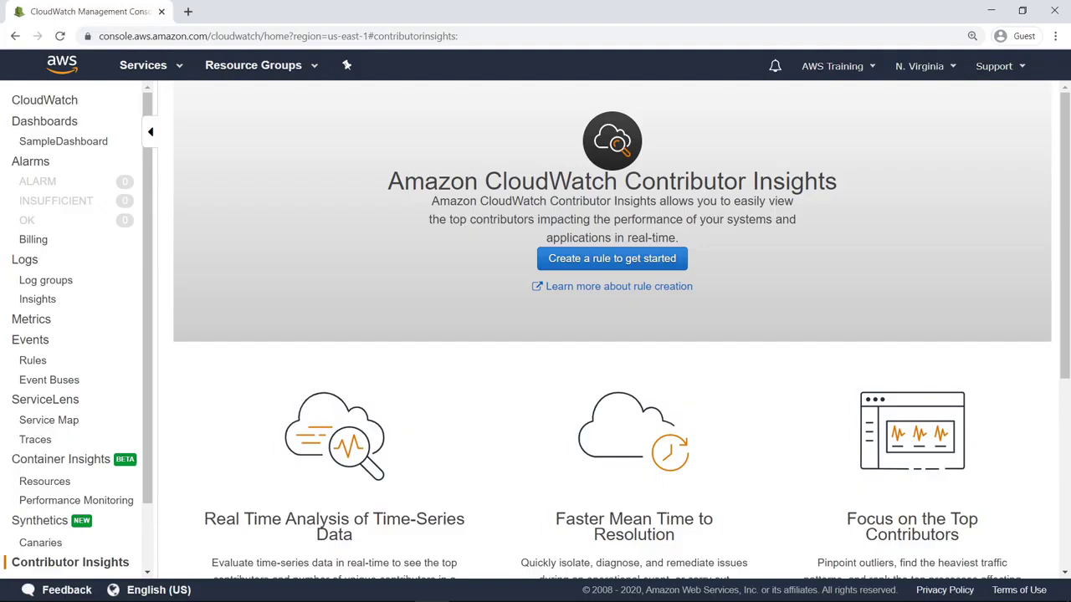
pyautogui.click(677, 262)
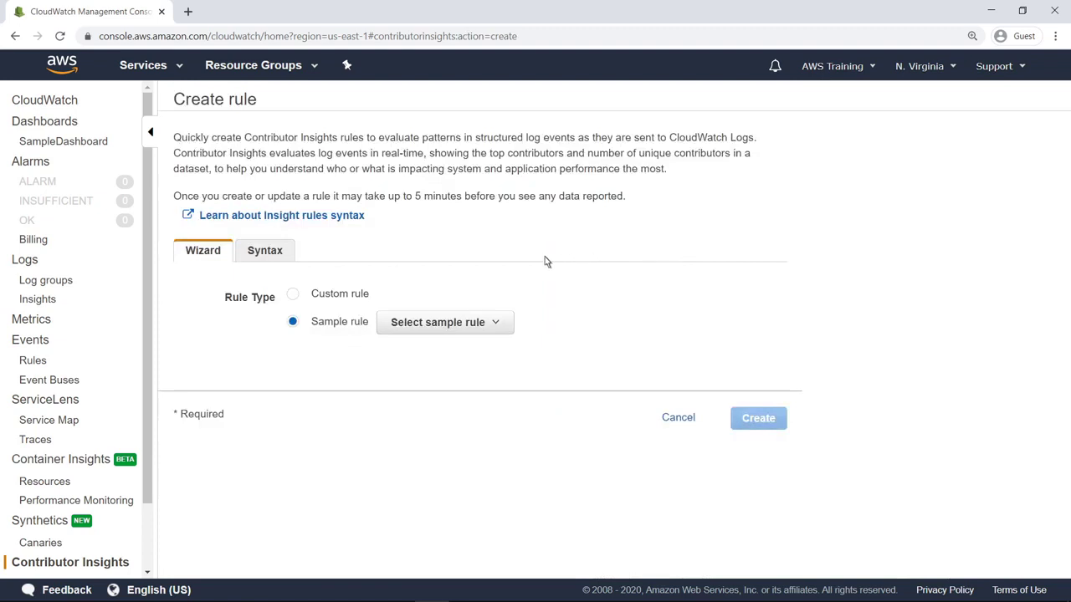
pyautogui.click(266, 251)
pyautogui.write('To')
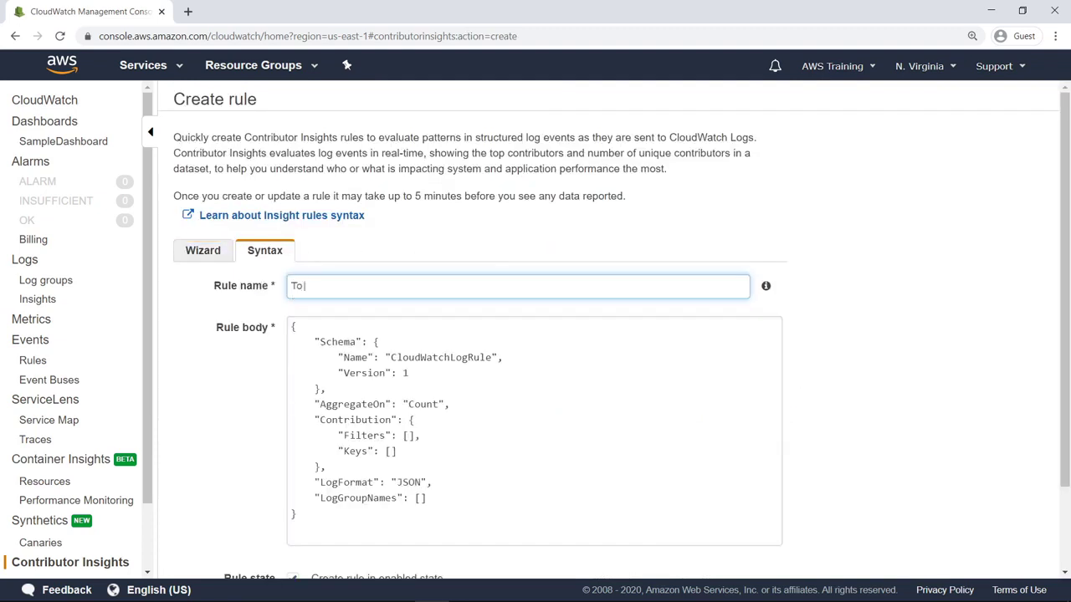
pyautogui.write('p_API_Calls')
# Step: Replace the rule body with JSON counting the CloudTrail log group's events by $.eventName, with a NotIn filter excluding AssumeRole
pyautogui.click(302, 335)
pyautogui.hotkey('ctrl', 'a')
pyautogui.write('{')
pyautogui.press('Return')
pyautogui.write('"Schema"...')
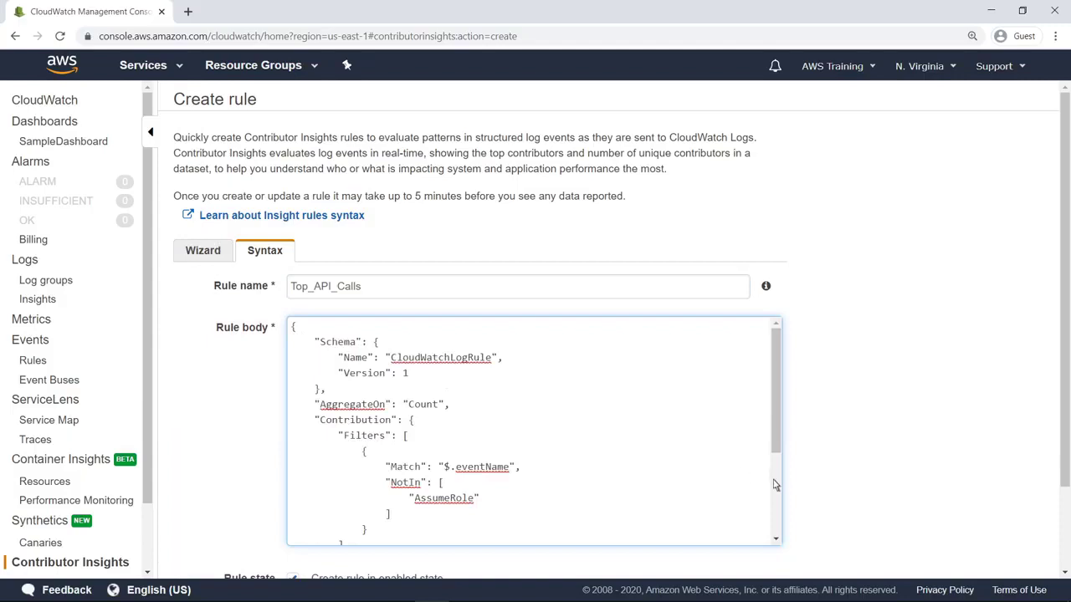
pyautogui.click(774, 482)
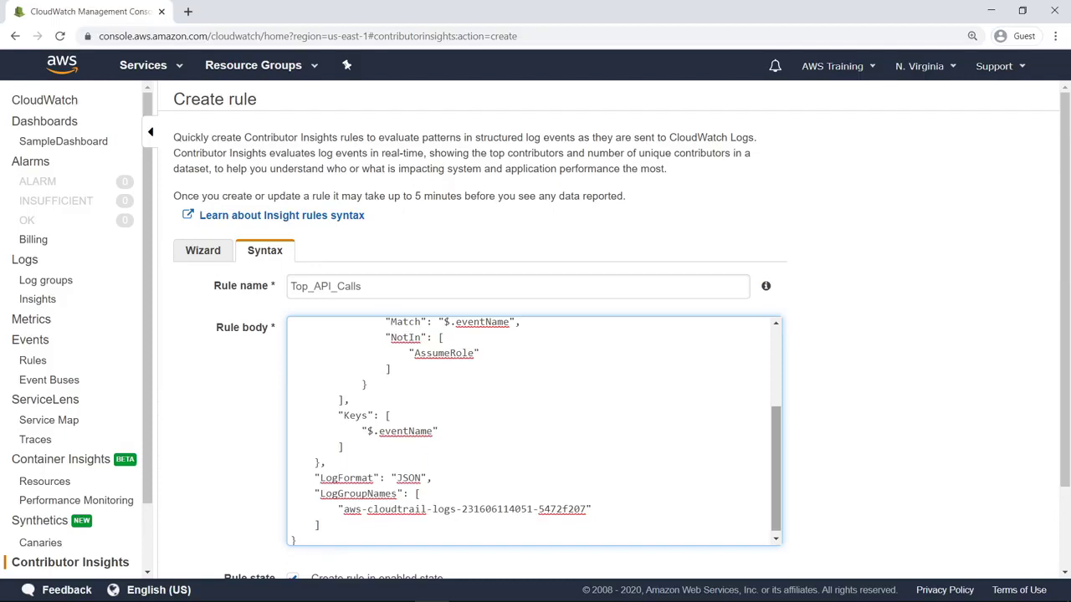
pyautogui.scroll(-1, 534, 431)
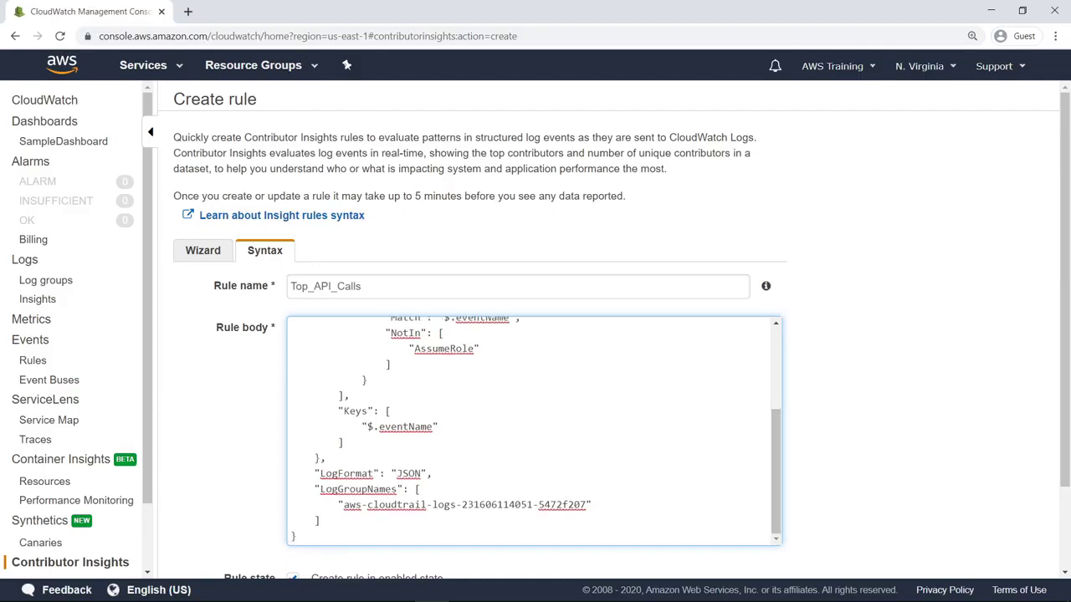
# Step: Review the Top_API_Calls settings in the wizard form and create the rule in enabled state
pyautogui.click(203, 251)
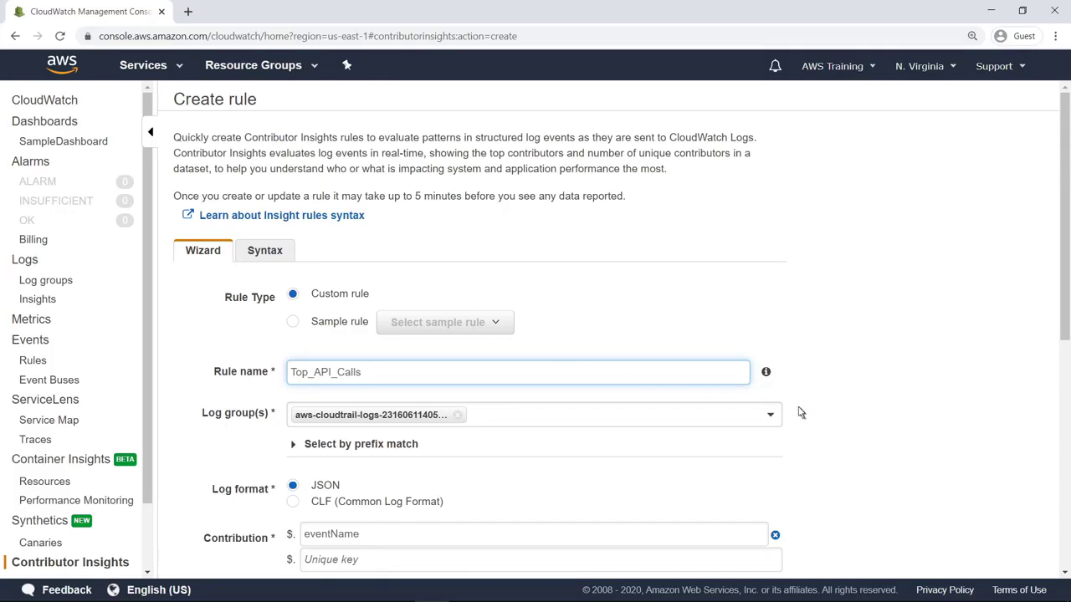
pyautogui.scroll(-5, 1062, 483)
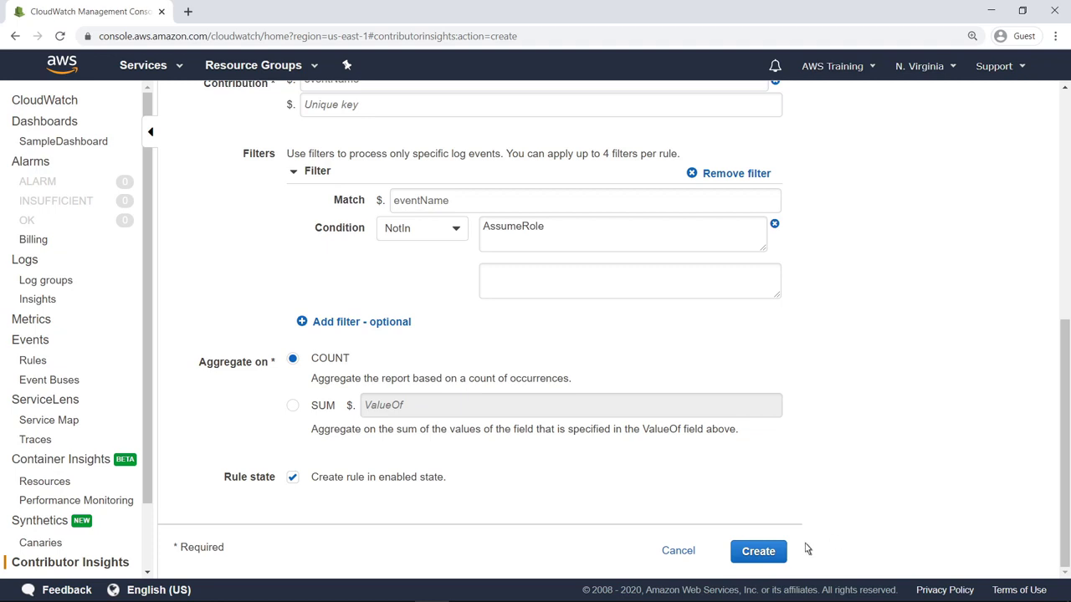
pyautogui.click(769, 554)
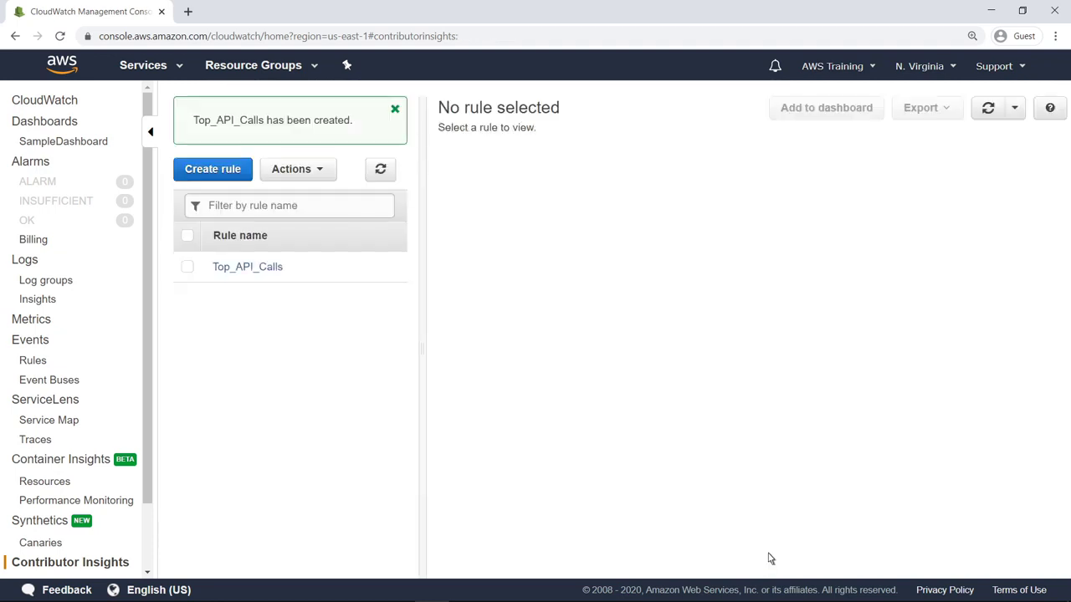
# Step: View the contributor reports of the Top_API_Calls and AccessDenied_Events rules
pyautogui.click(255, 274)
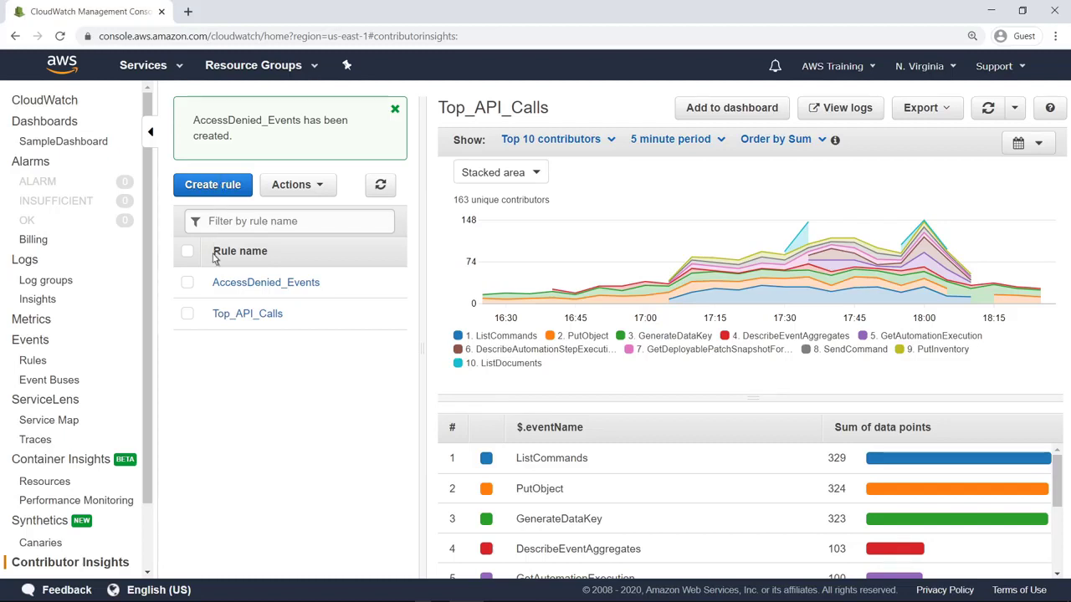
pyautogui.click(214, 283)
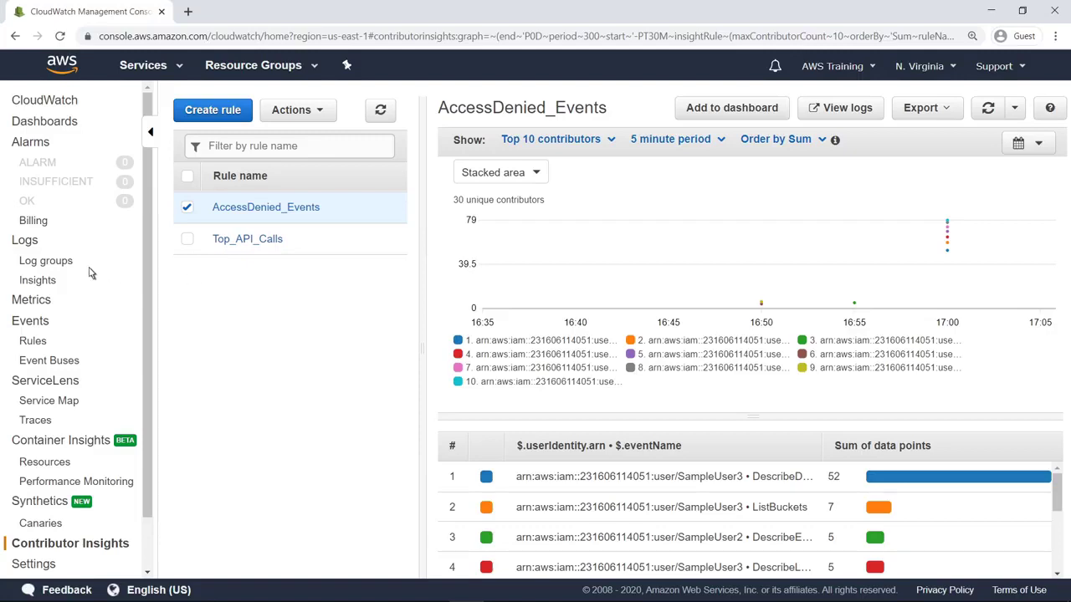
# Step: Open the CloudTrail log group's metric filters and start creating a new metric filter
pyautogui.click(63, 264)
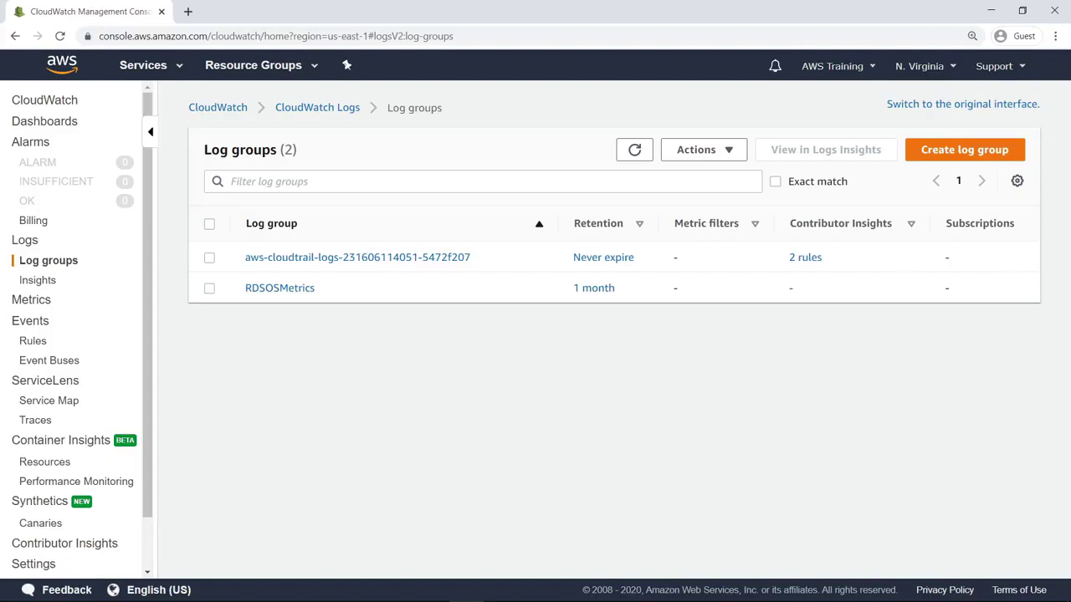
pyautogui.click(294, 261)
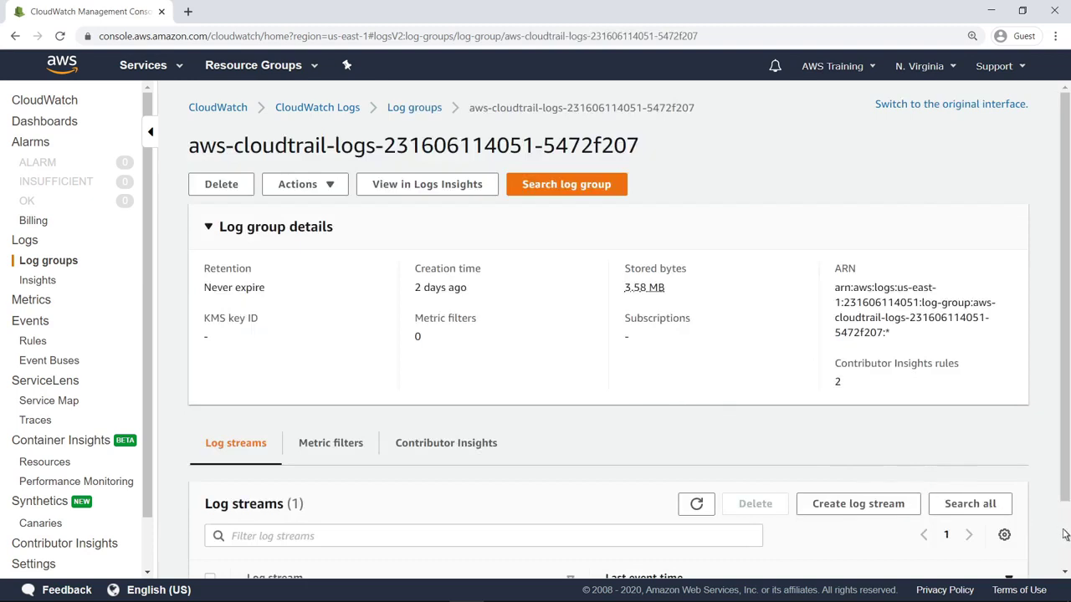
pyautogui.scroll(-2, 1062, 536)
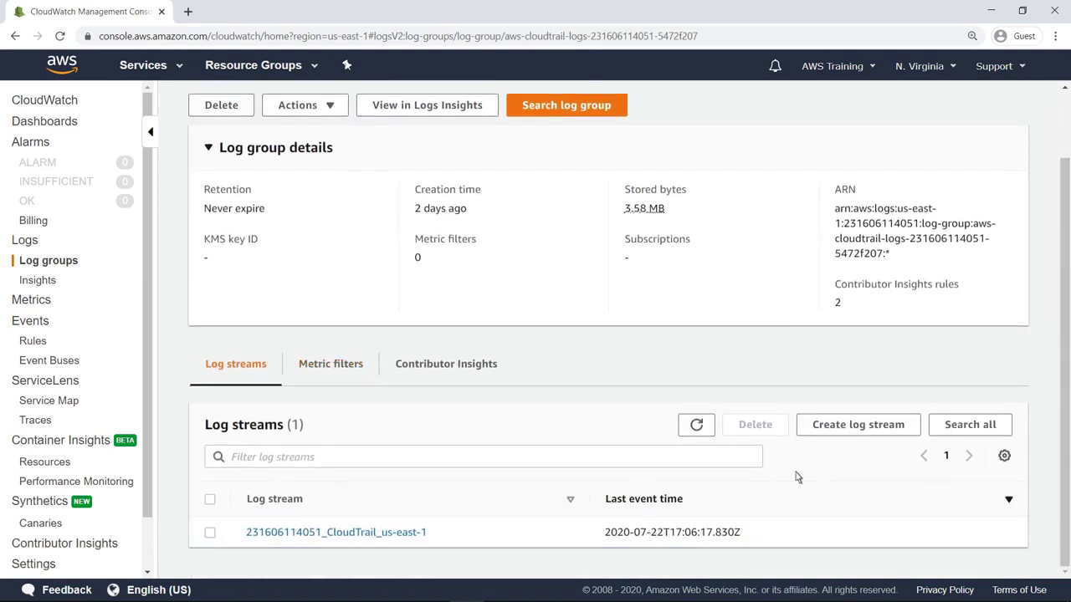
pyautogui.click(339, 378)
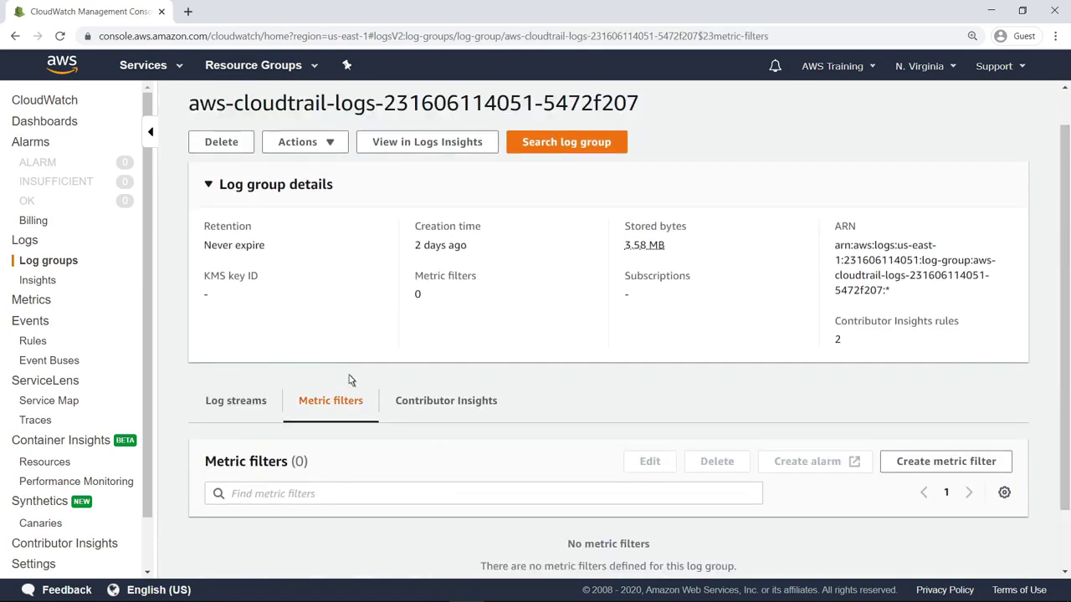
pyautogui.click(895, 465)
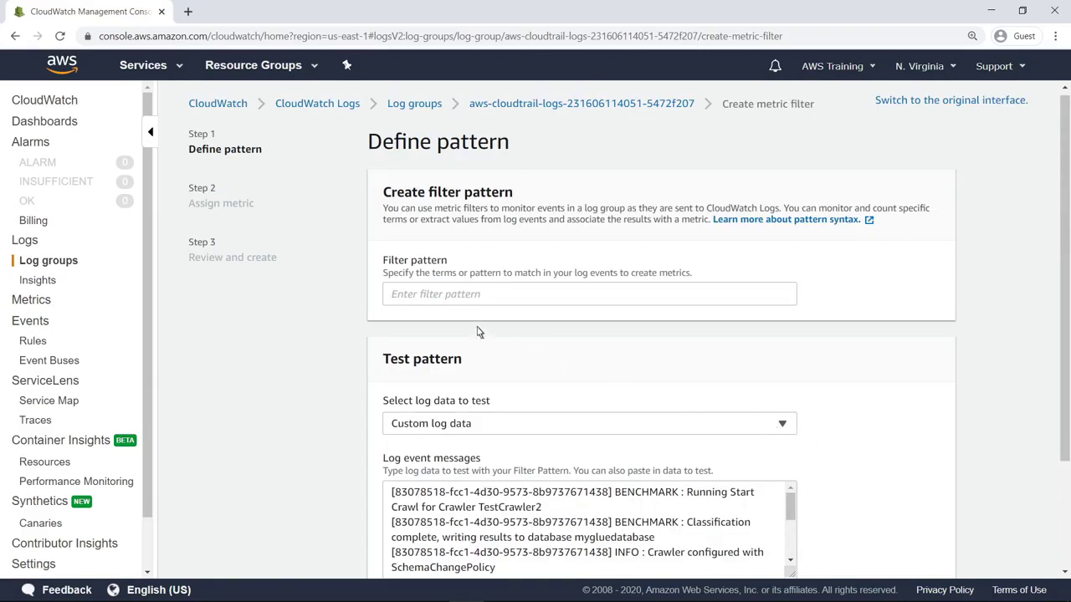
# Step: Define the filter pattern as {$.eventName="AssumeRole"} and proceed to the metric assignment
pyautogui.click(392, 301)
pyautogui.write('{$.eventName="AssumeRole"}')
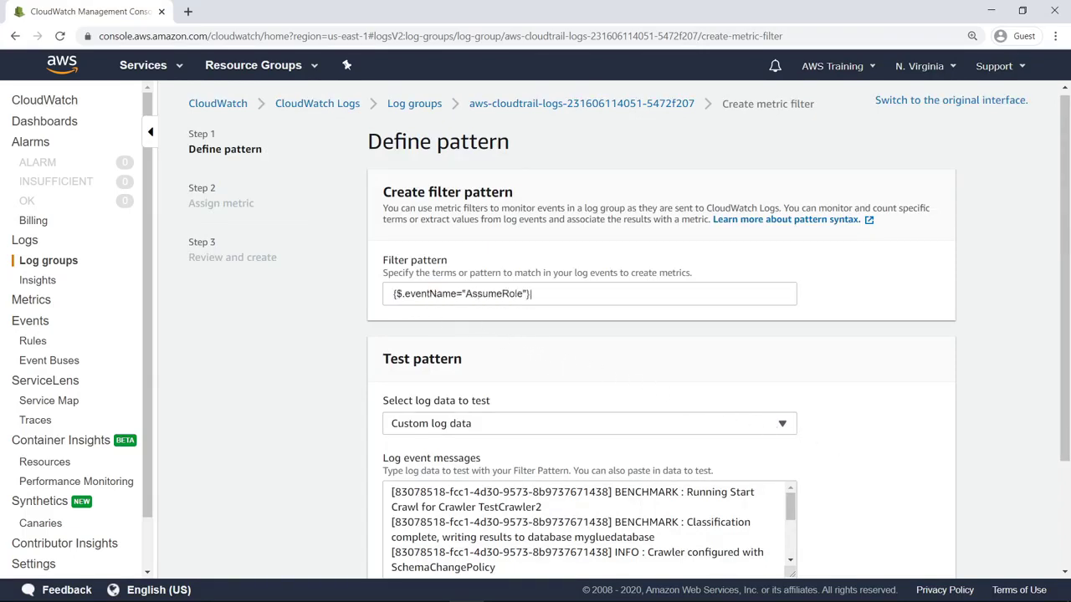
pyautogui.scroll(-2, 1068, 518)
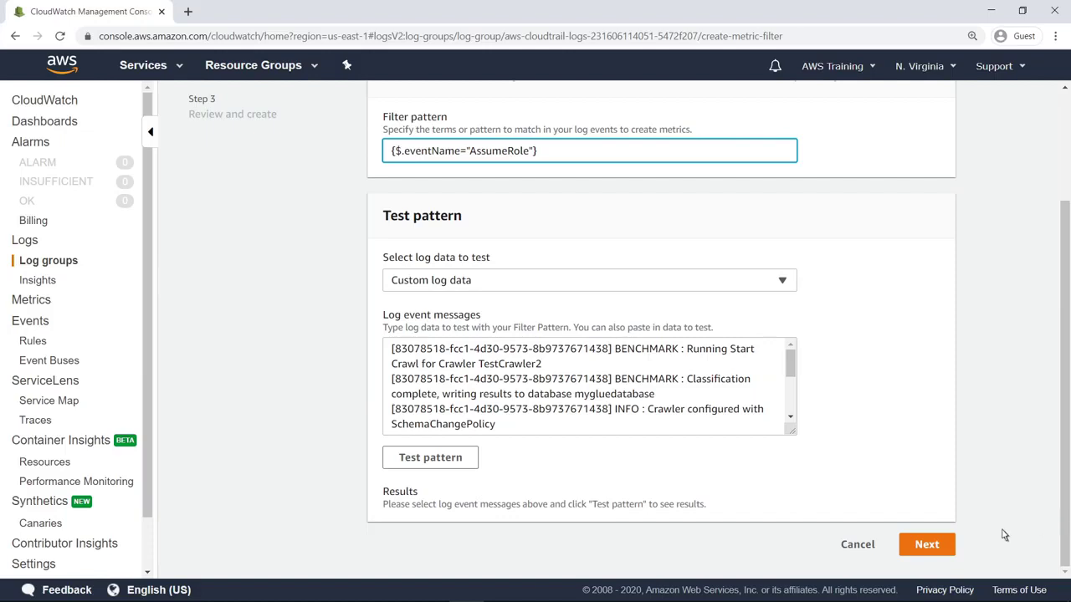
pyautogui.click(927, 545)
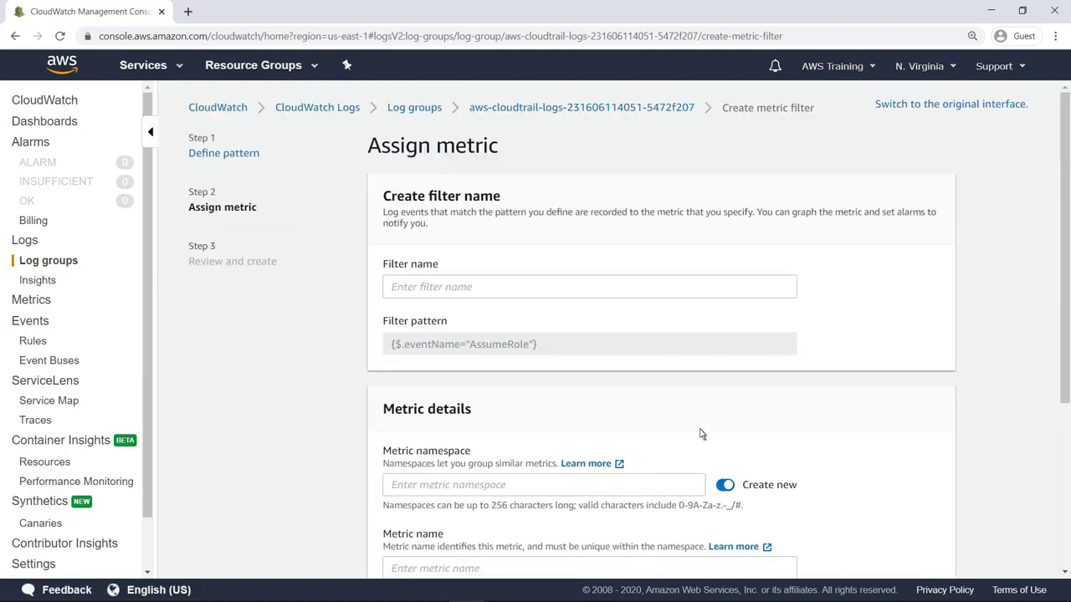
# Step: Name the filter AssumeRoleFilter and assign it to a metric named AssumeRoleDuration in the new namespace SecurityMetrics
pyautogui.click(392, 288)
pyautogui.write('AssumeRoleFilter')
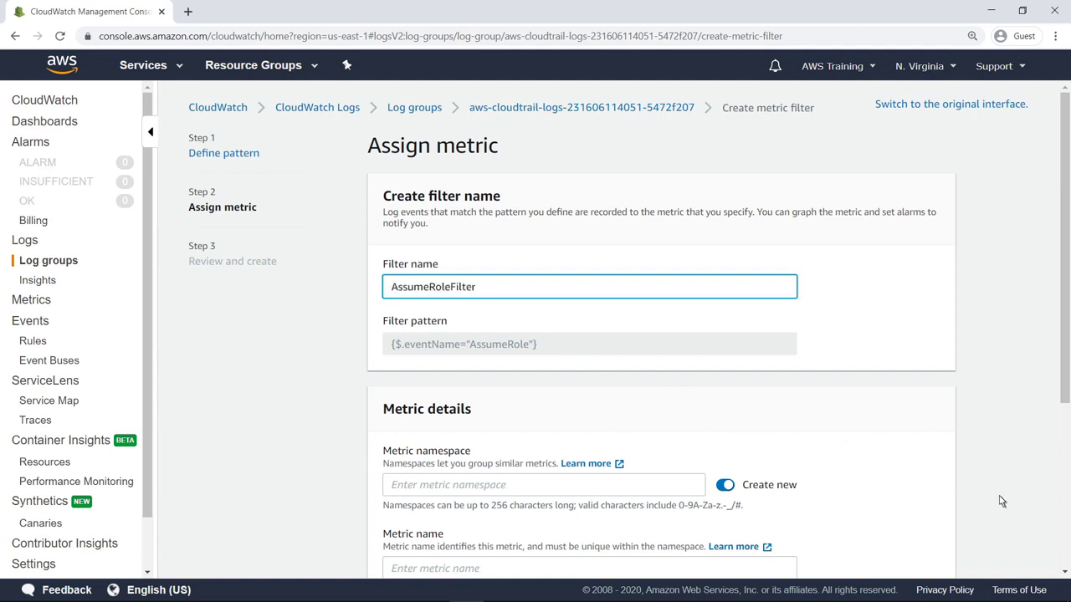
pyautogui.scroll(-3, 1065, 522)
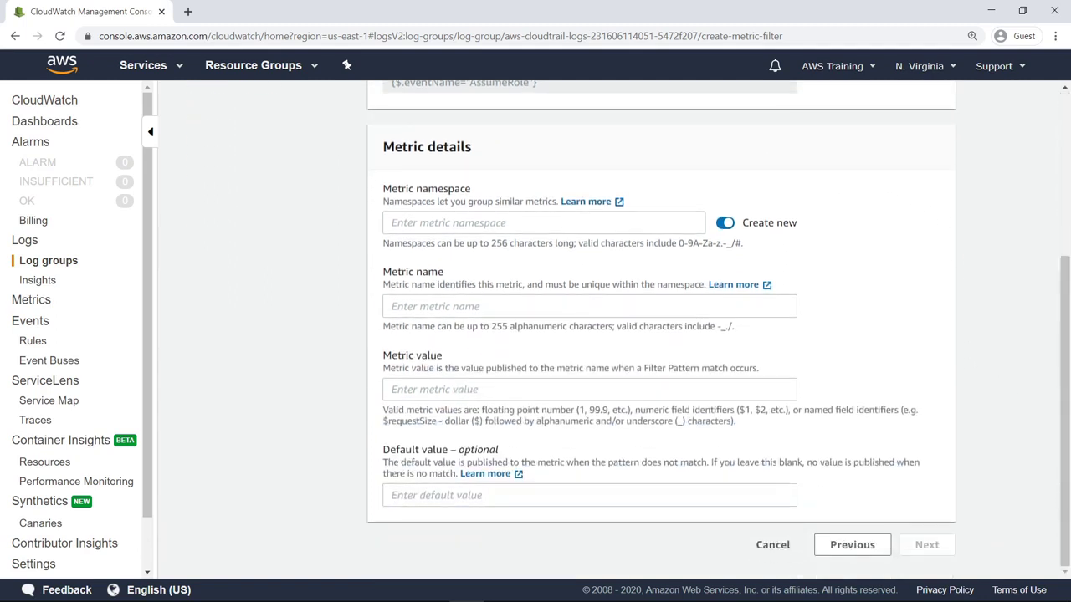
pyautogui.click(392, 227)
pyautogui.write('SecurityMetrics')
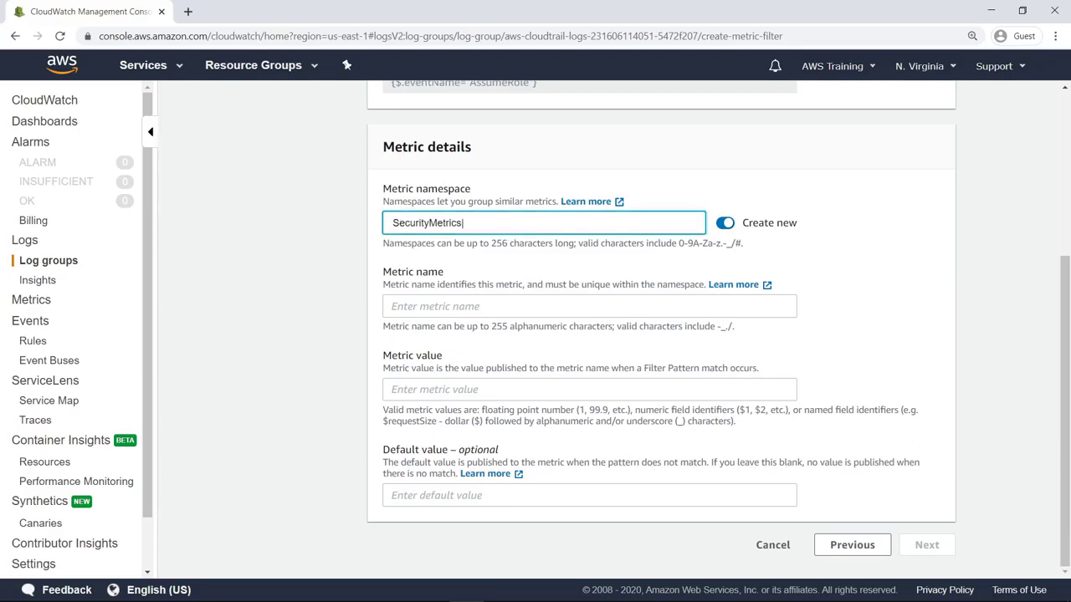
pyautogui.click(389, 311)
pyautogui.write('AssumeRoleDuration')
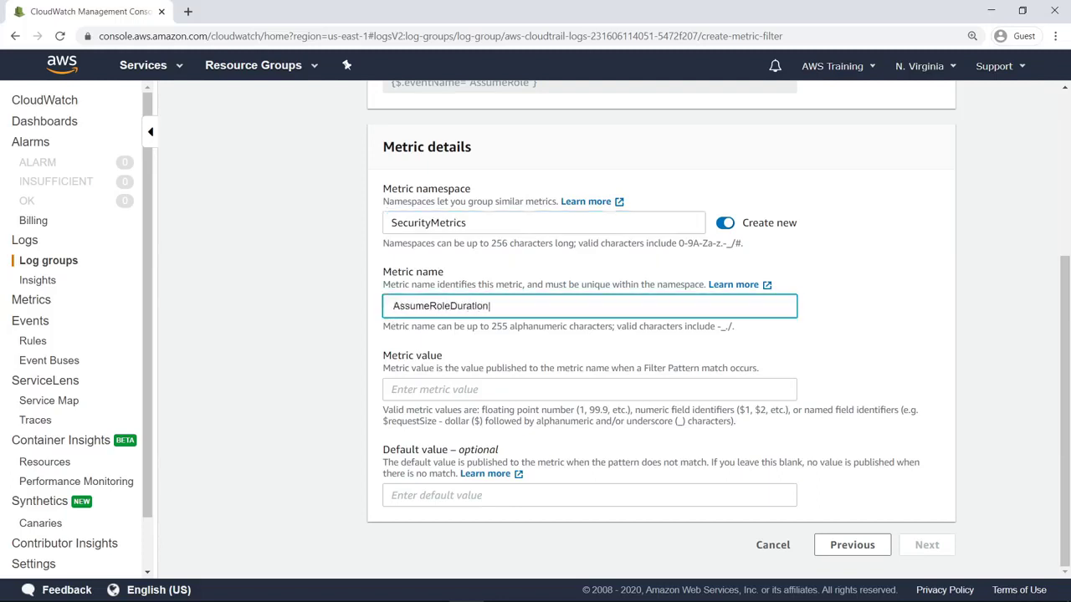
# Step: Set the metric value to $.requestParameters.durationSeconds with default value 0 and create the metric filter
pyautogui.click(388, 397)
pyautogui.write('$.requestParameters.durationSeconds')
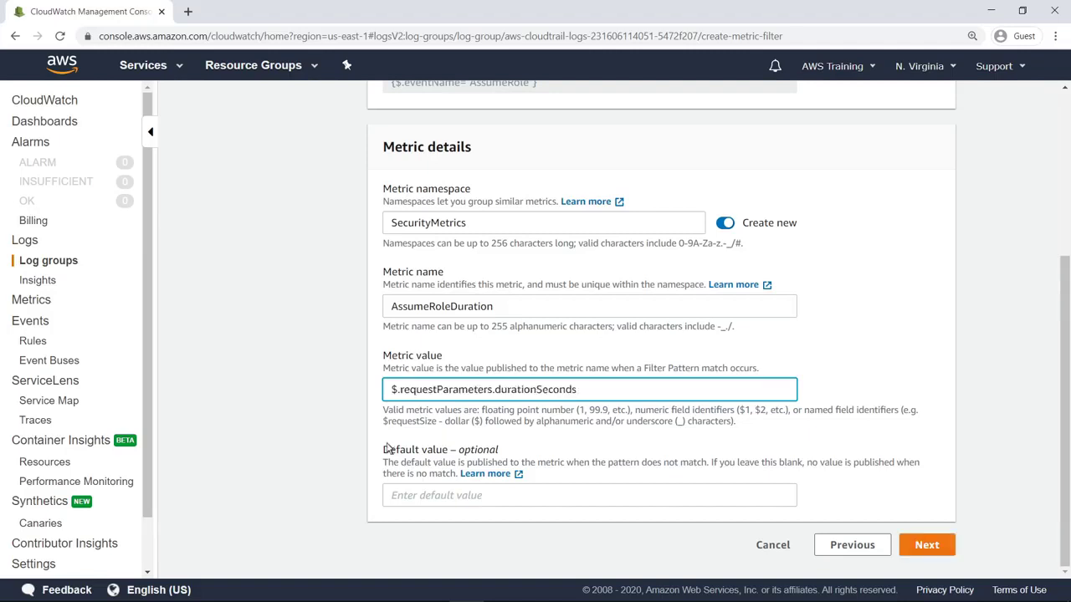
pyautogui.click(388, 500)
pyautogui.write('0')
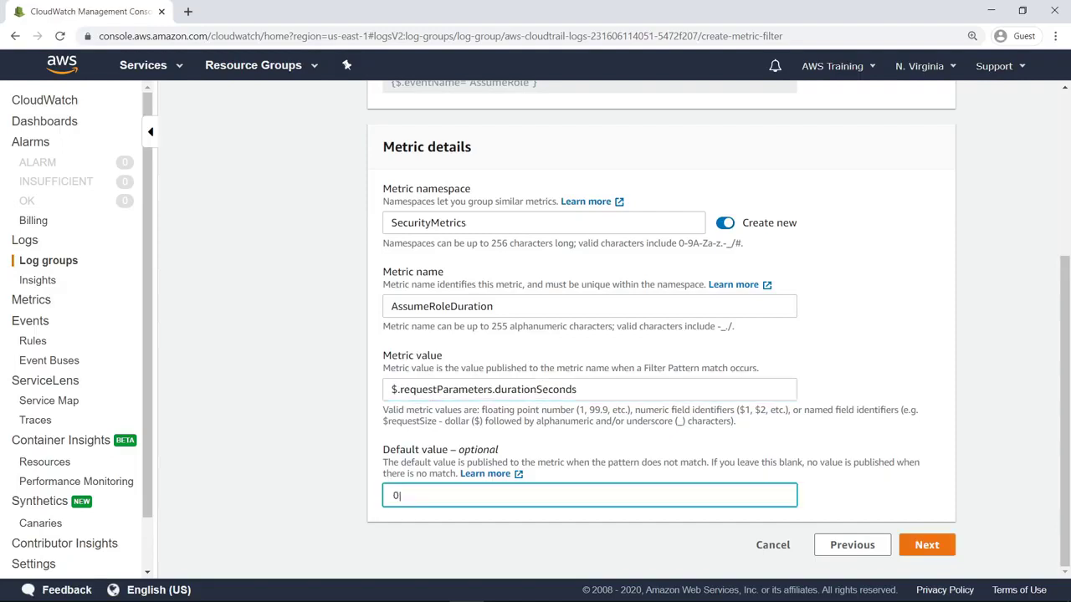
pyautogui.click(914, 558)
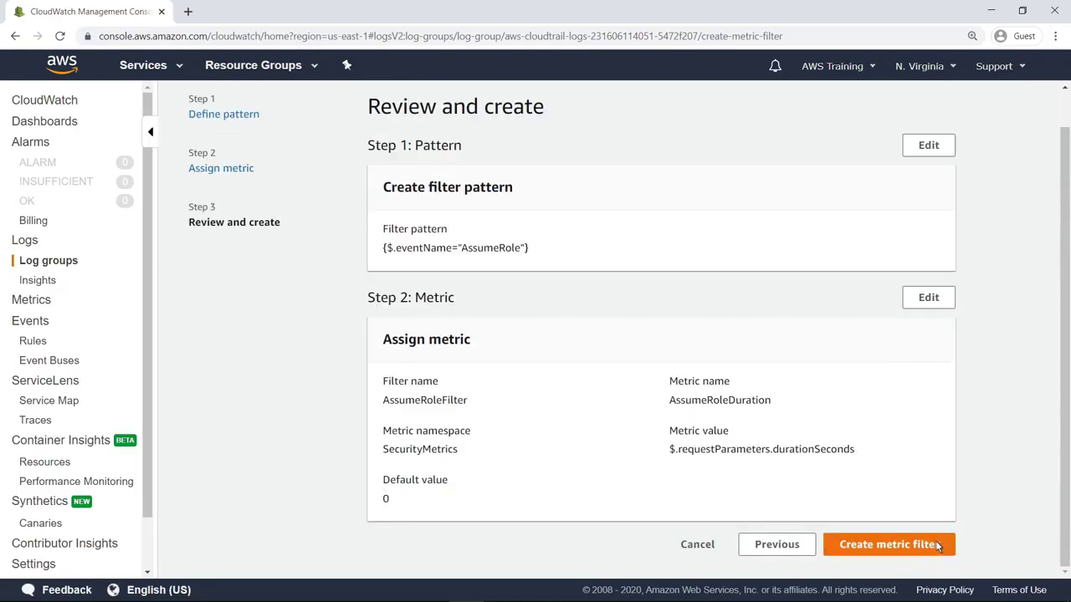
pyautogui.click(937, 545)
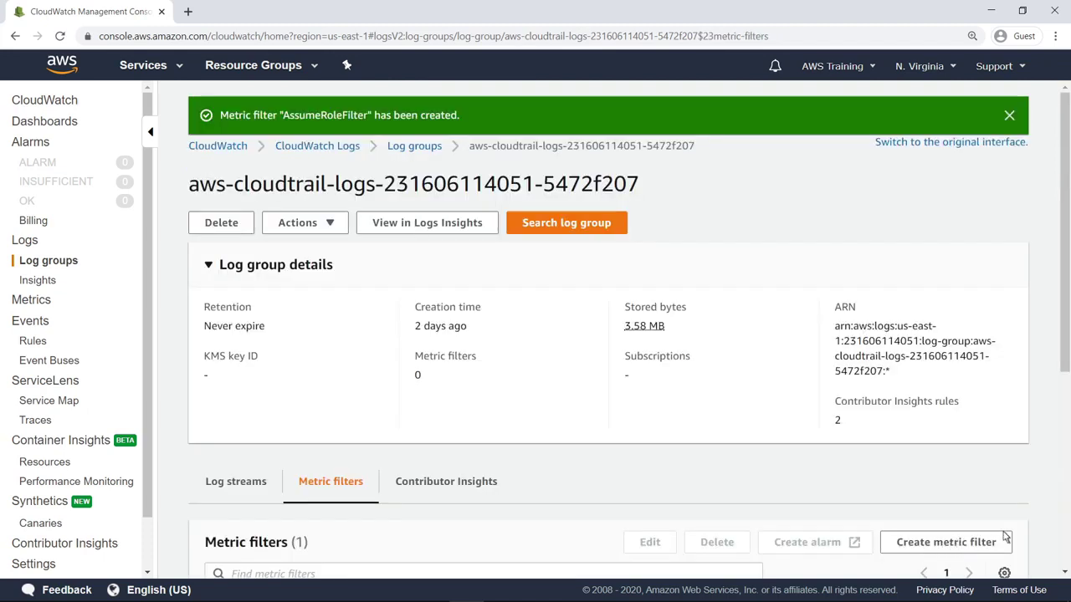
# Step: View the graph of the AssumeRoleDuration metric linked from the AssumeRoleFilter metric filter
pyautogui.click(1065, 527)
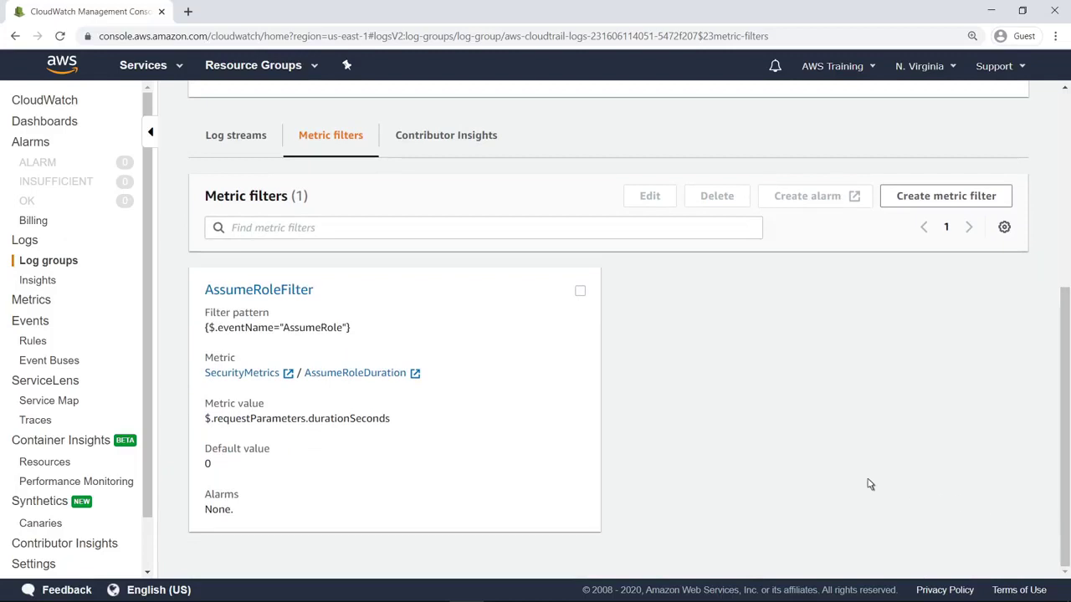
pyautogui.click(413, 375)
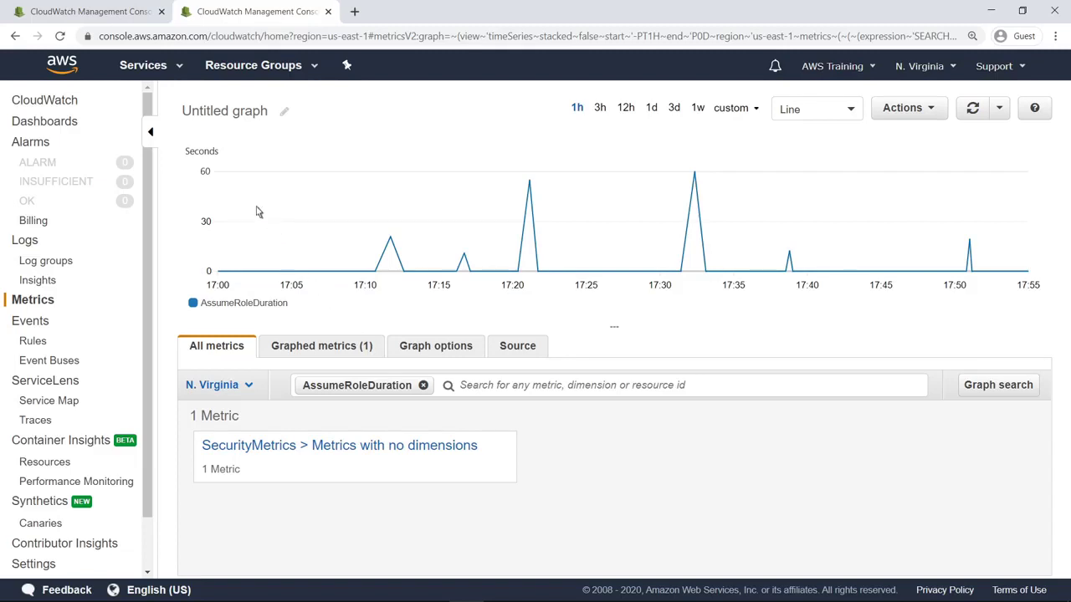
# Step: Return to the log group's metric filters and start creating an alarm for AssumeRoleFilter
pyautogui.click(107, 18)
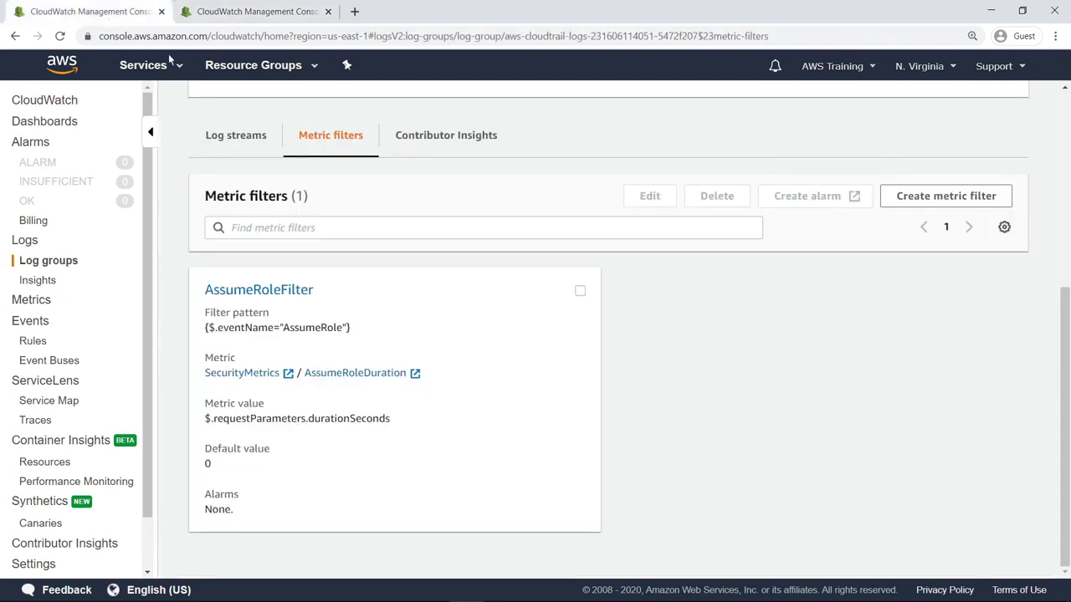
pyautogui.click(581, 293)
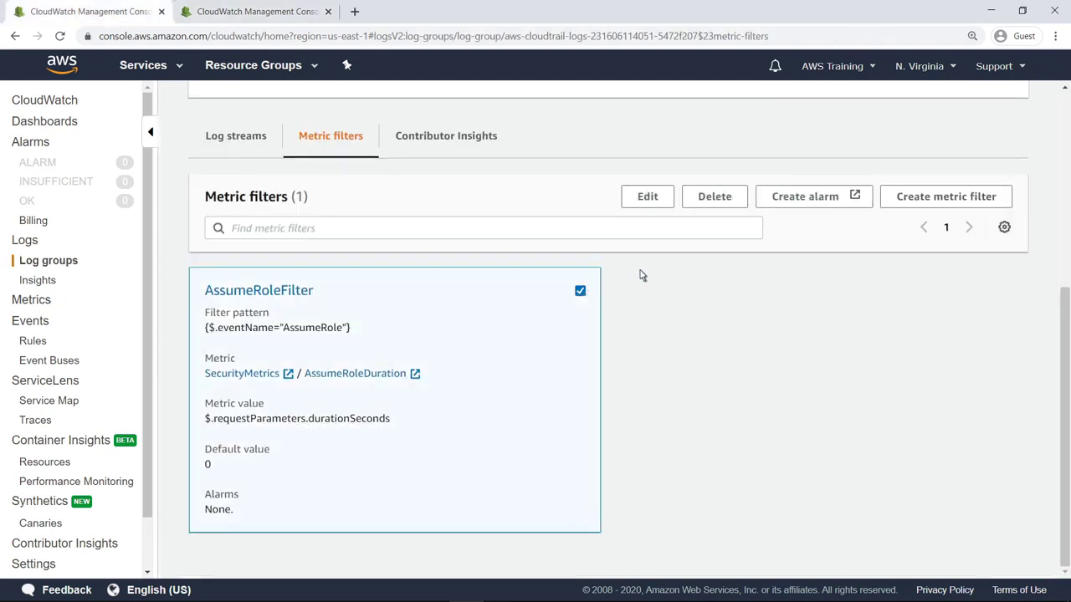
pyautogui.click(805, 196)
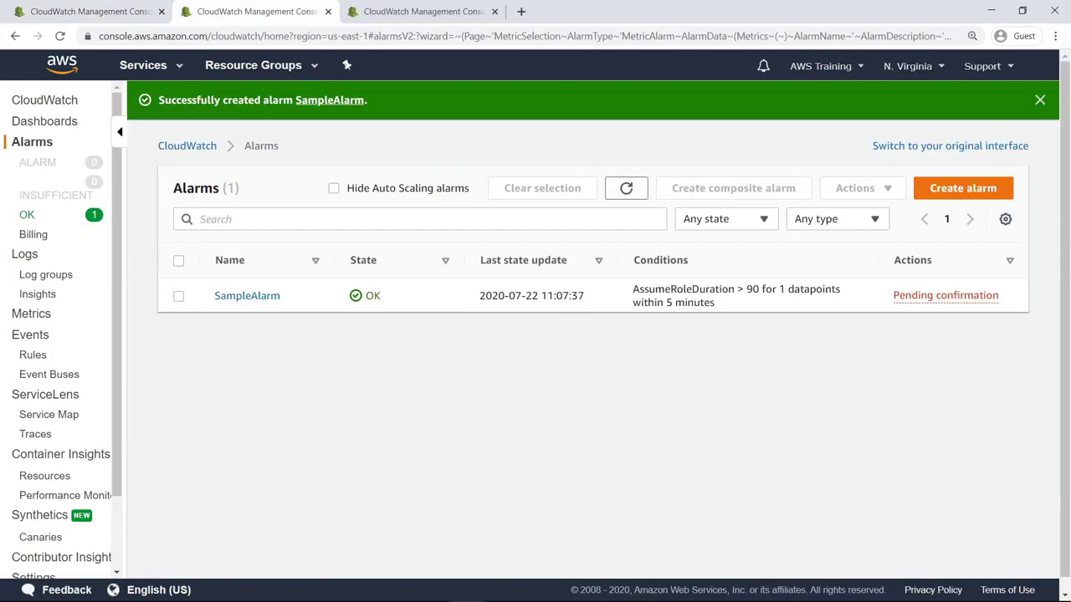